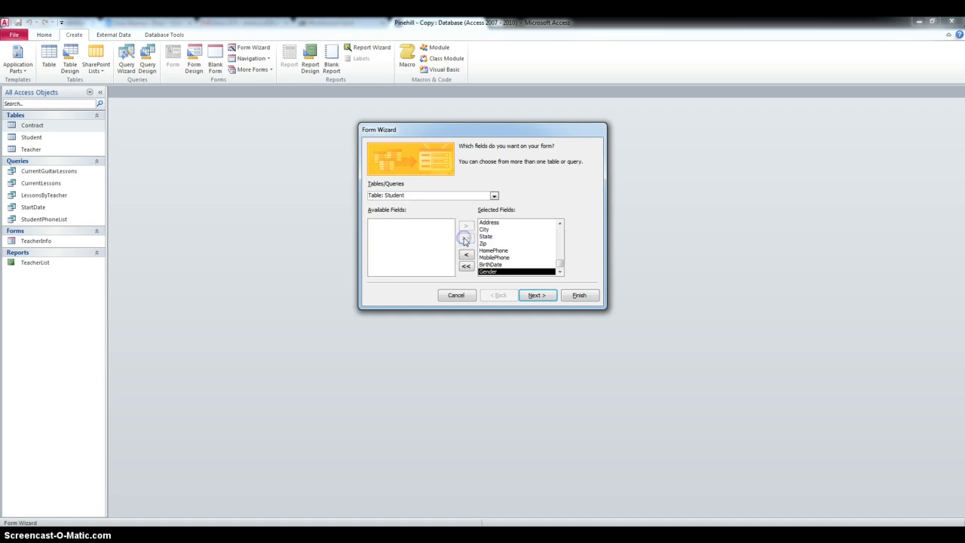
# Finish the Form Wizard for the Student table with a Columnar layout and the title StudentData, opening the form to view data.
pyautogui.click(537, 294)
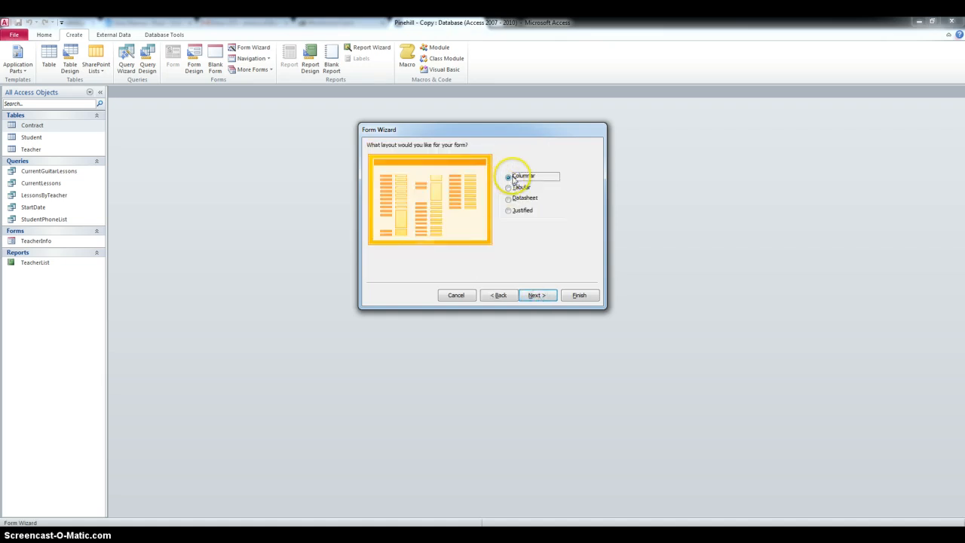
pyautogui.click(532, 295)
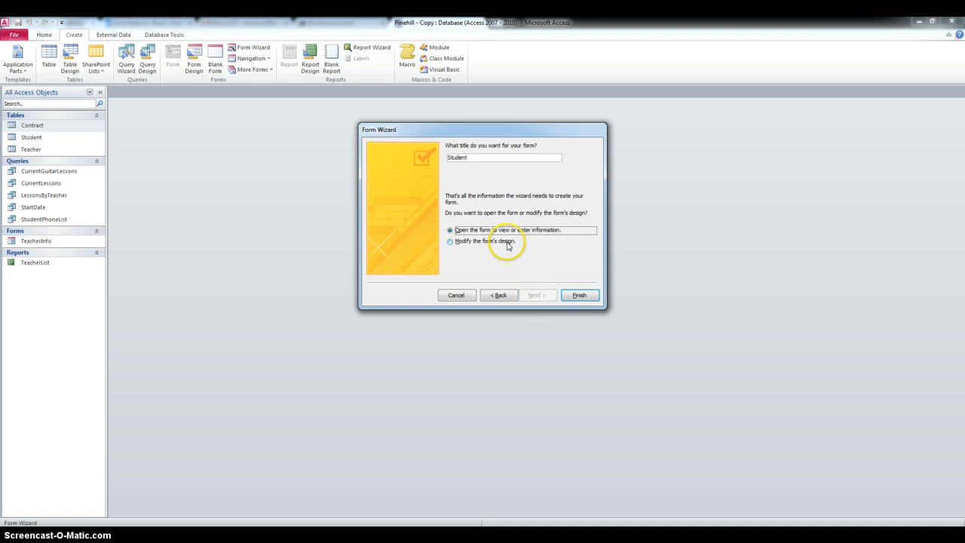
pyautogui.click(487, 157)
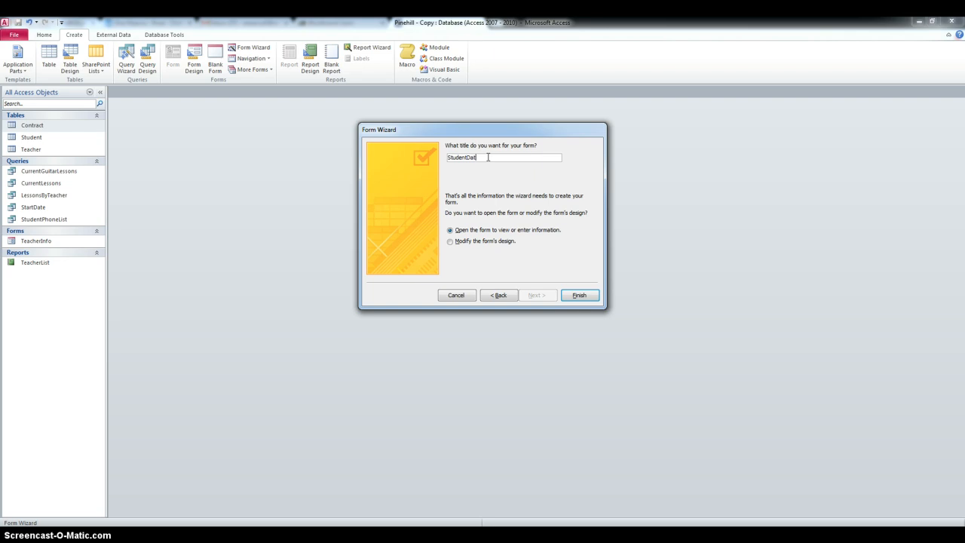
pyautogui.click(579, 295)
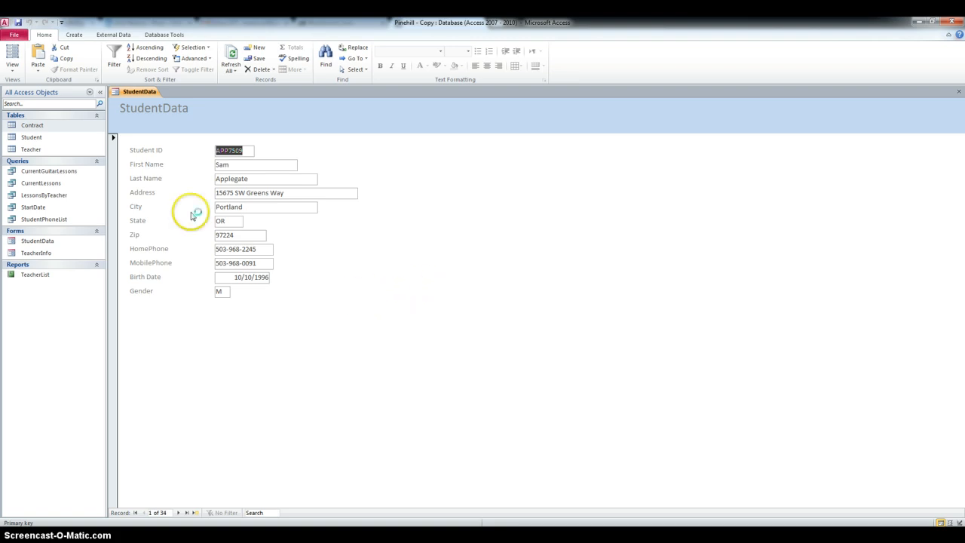
# Switch the StudentData form to Layout View and apply the built-in theme with orange lettering and a pink header to this form only.
pyautogui.click(12, 67)
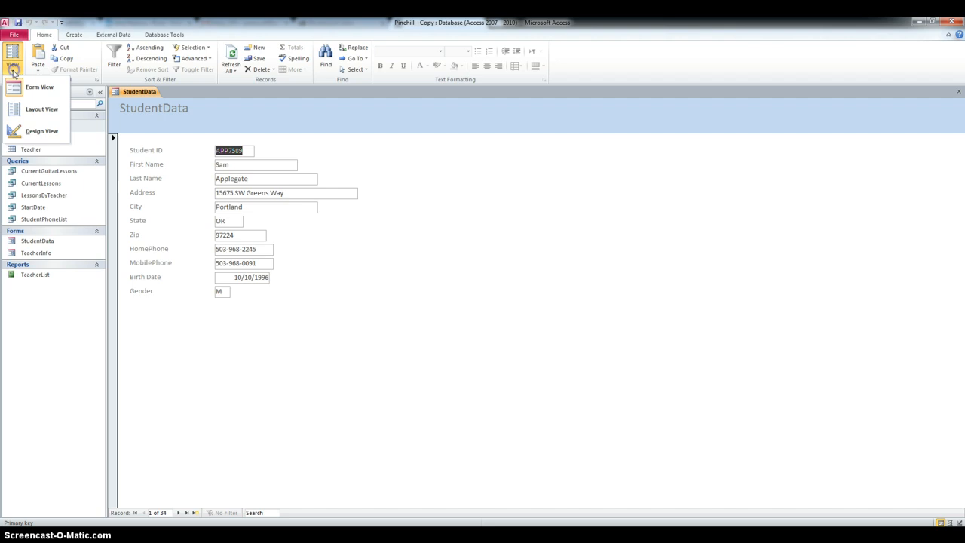
pyautogui.click(39, 110)
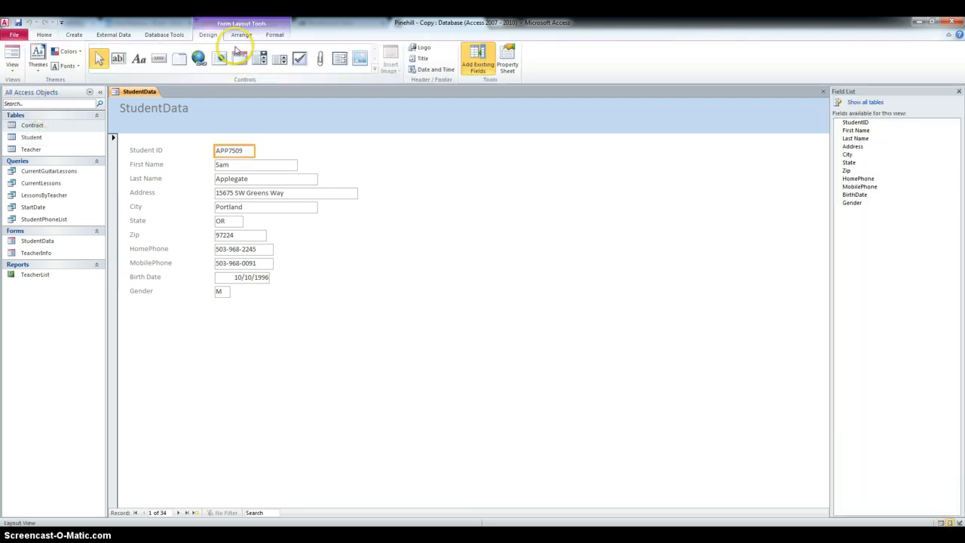
pyautogui.click(37, 60)
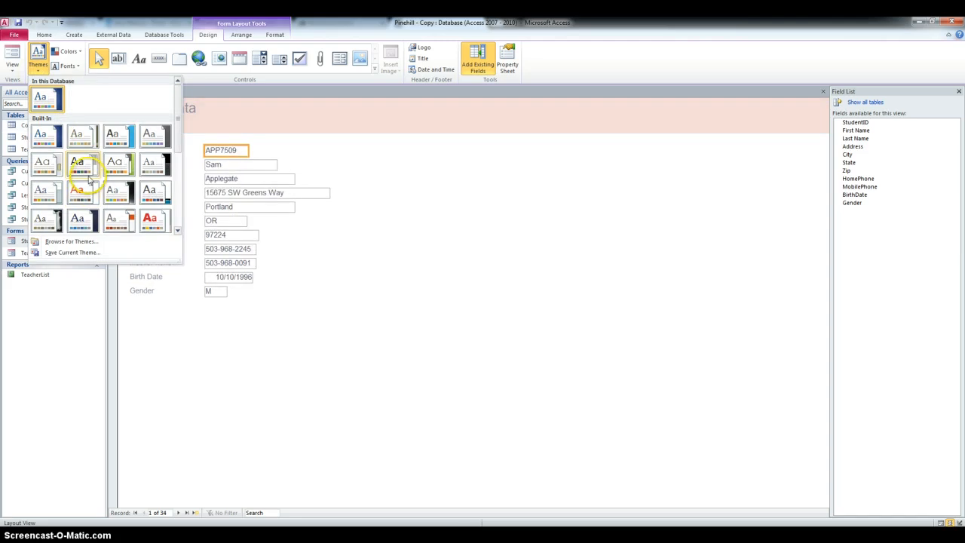
pyautogui.rightClick(86, 192)
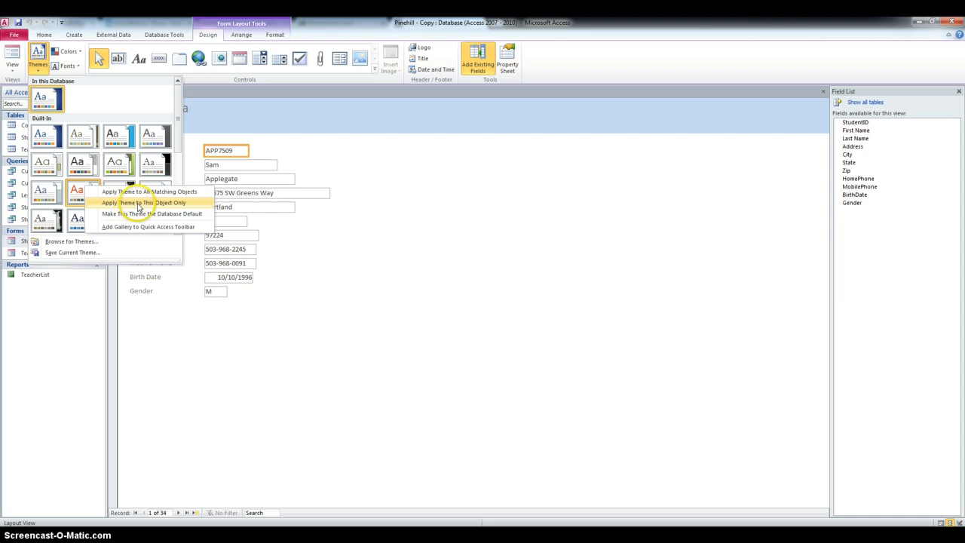
pyautogui.click(132, 203)
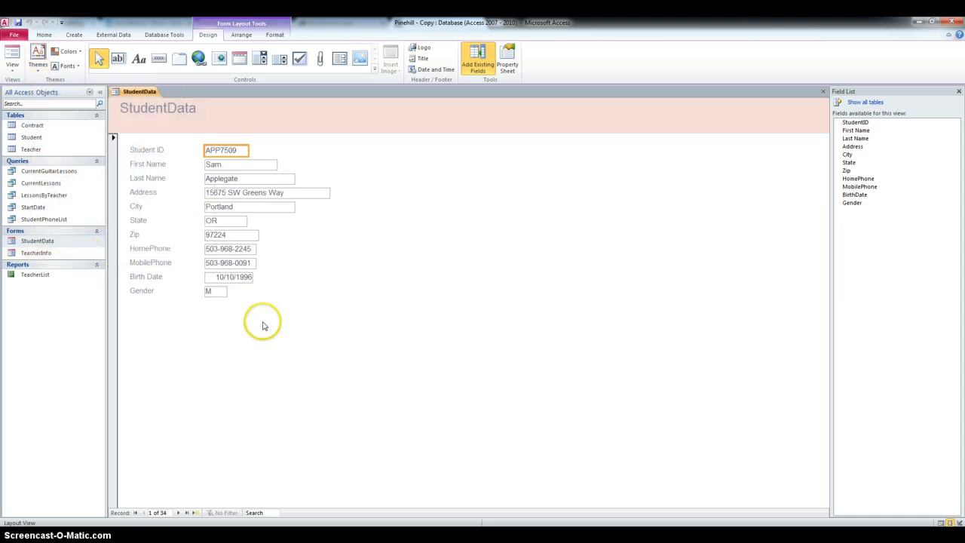
# Change the form's header title to Student Data and set its font color to Blue-Gray, Accent 4, Lighter 40%.
pyautogui.click(169, 109)
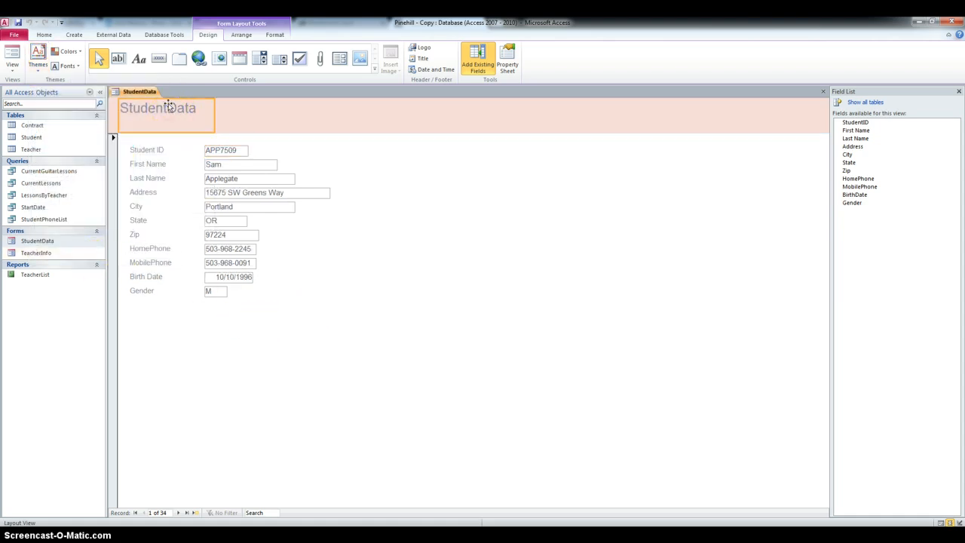
pyautogui.click(168, 109)
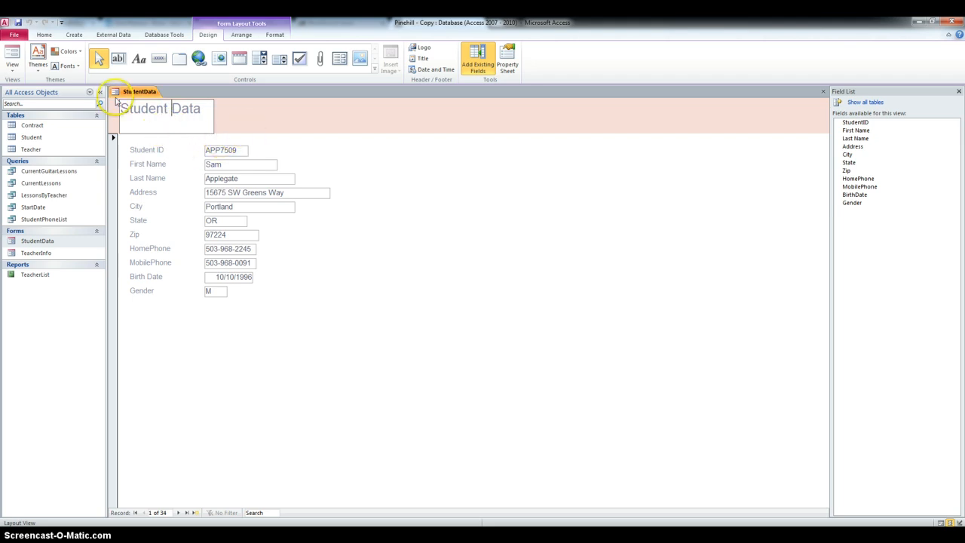
pyautogui.click(274, 34)
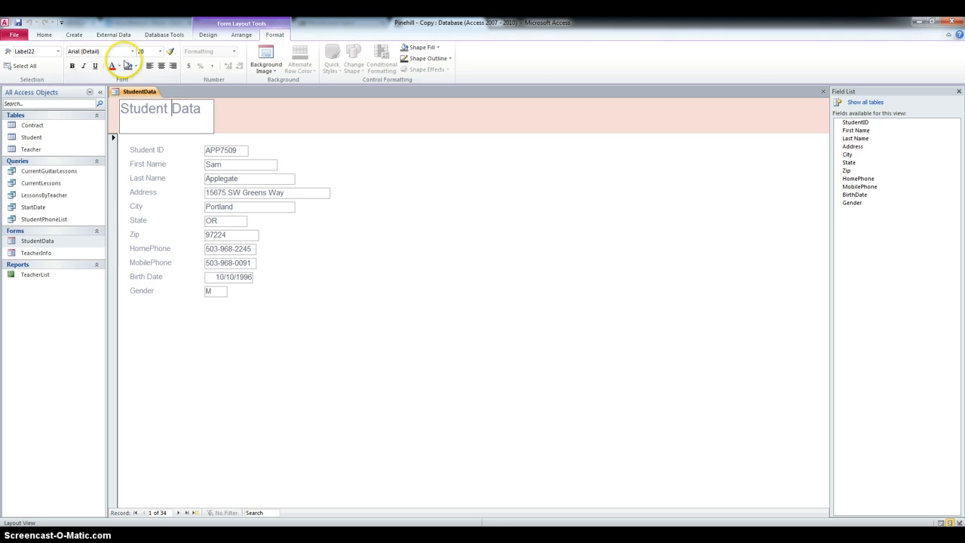
pyautogui.click(119, 68)
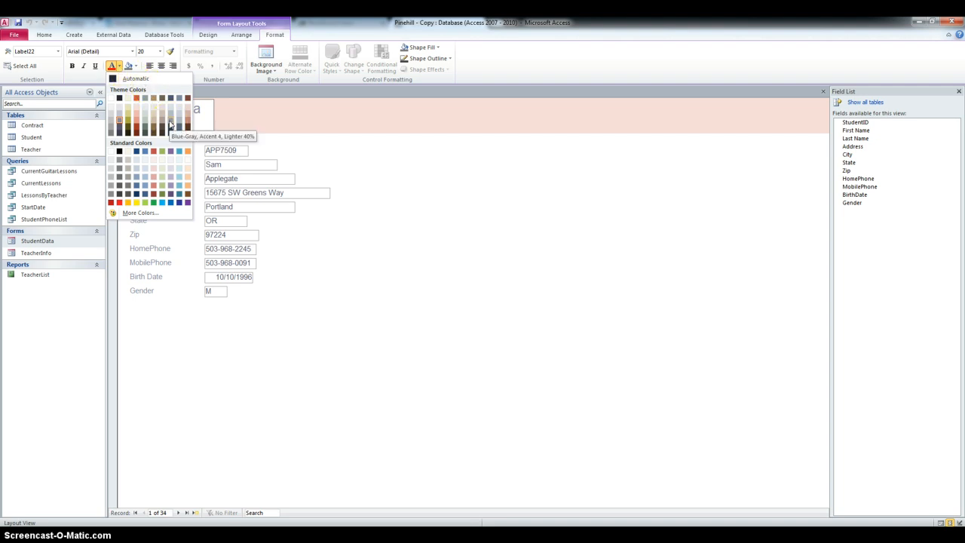
pyautogui.click(167, 124)
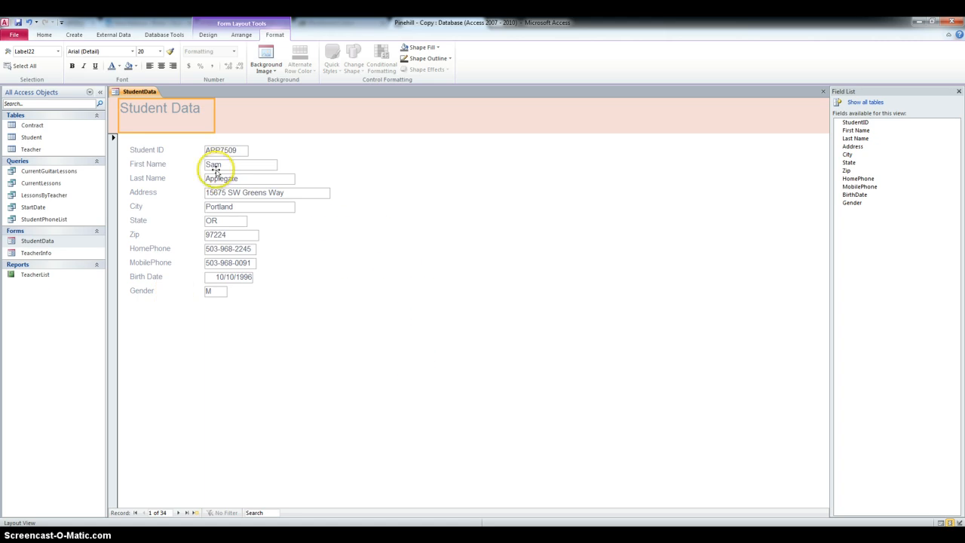
# Find the student record that matches the last name retained in the Find search text.
pyautogui.click(47, 35)
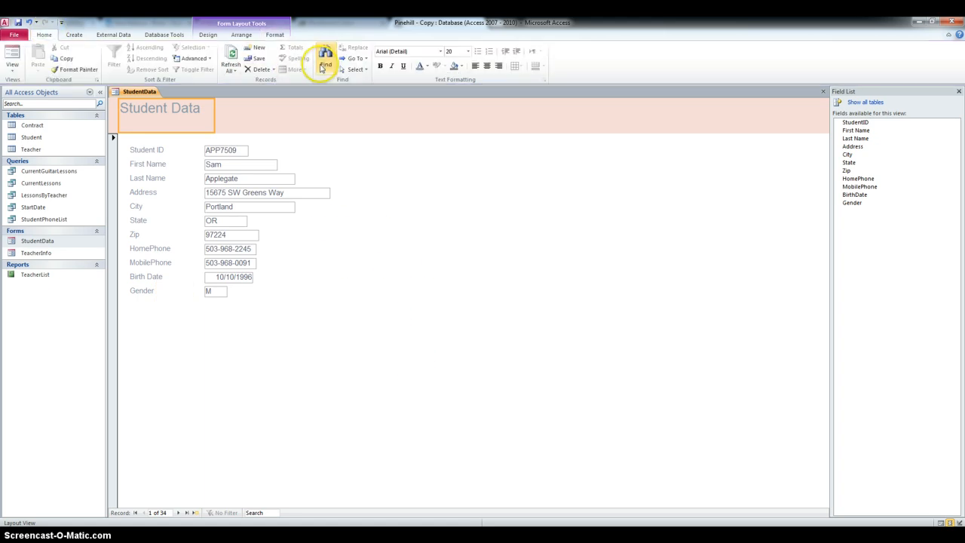
pyautogui.click(324, 57)
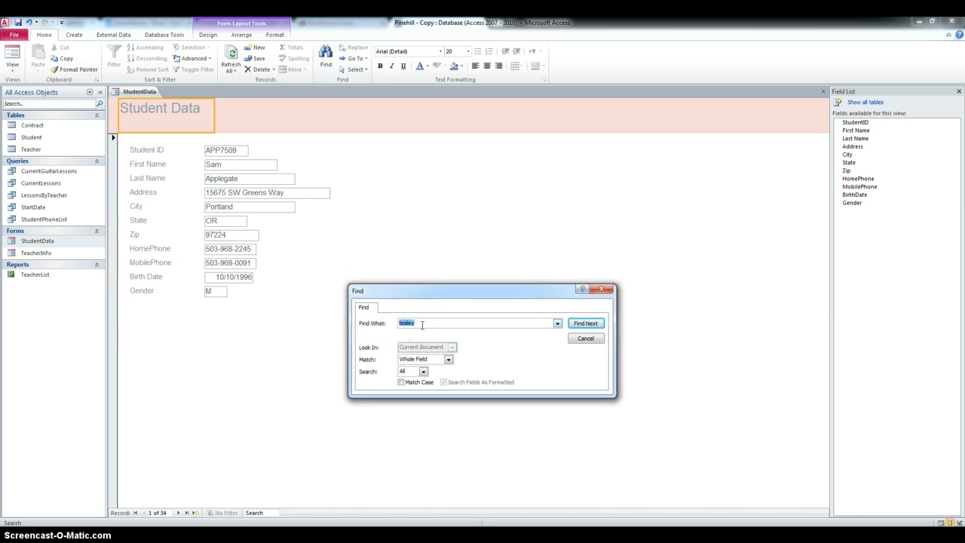
pyautogui.click(588, 324)
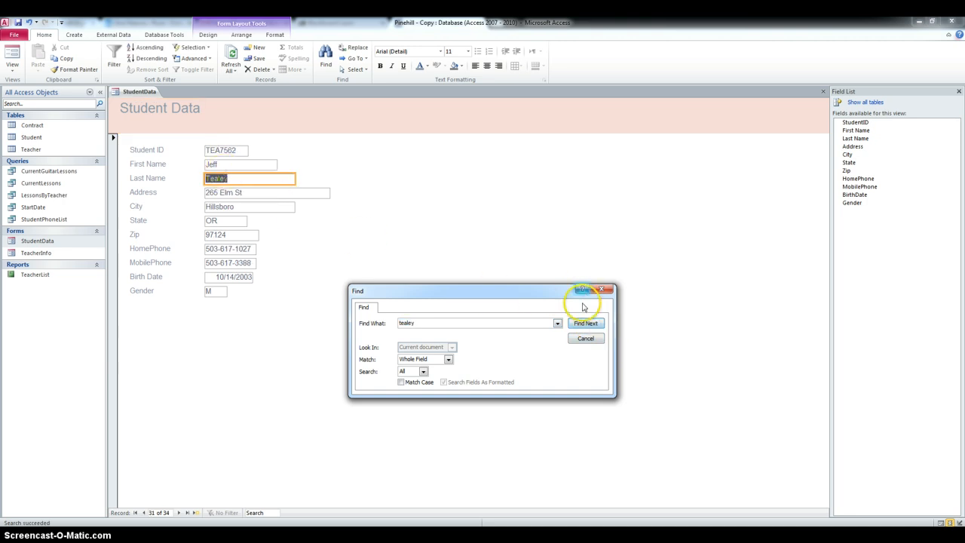
pyautogui.click(583, 338)
# Switch to Form View and replace the street address in the found student's record with the new one.
pyautogui.click(226, 203)
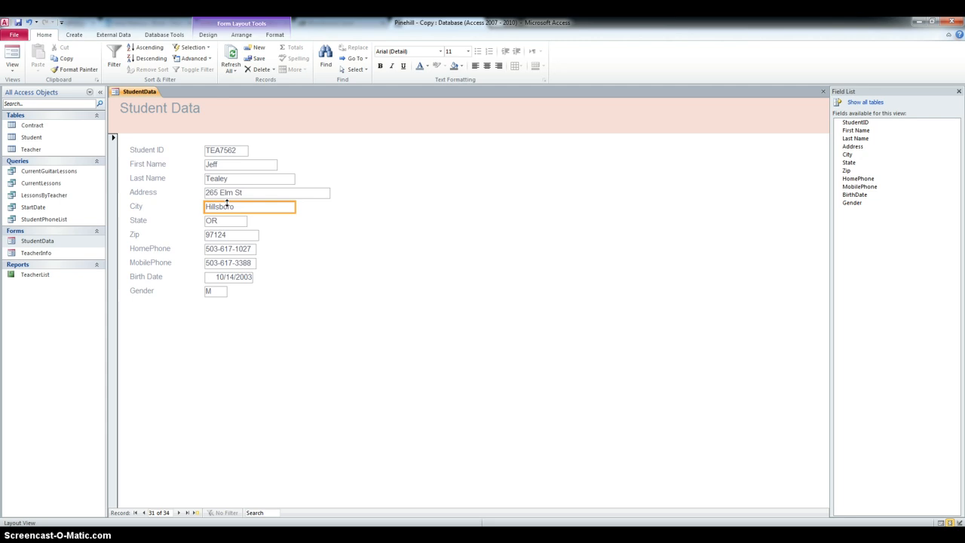
pyautogui.click(11, 67)
pyautogui.click(40, 87)
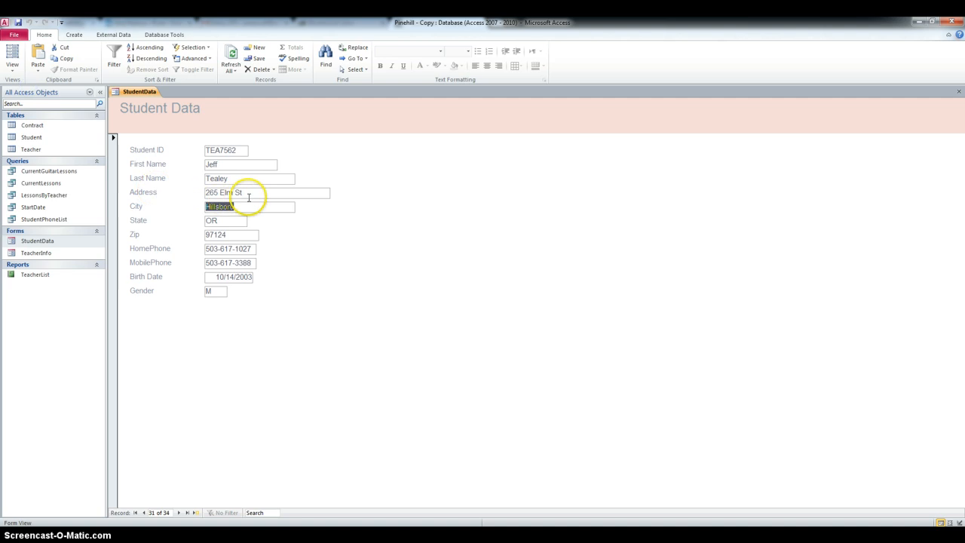
pyautogui.moveTo(245, 193); pyautogui.dragTo(220, 189)
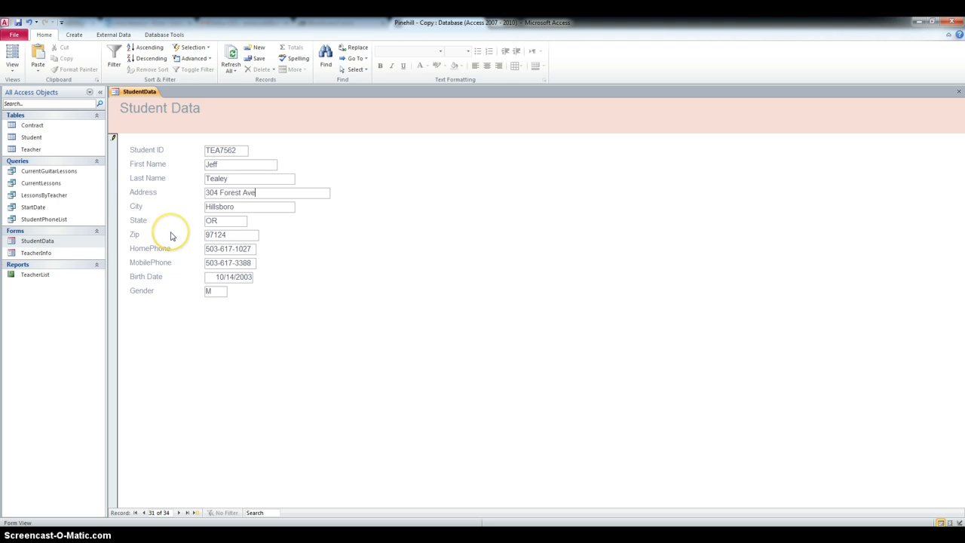
# Add a new student record with ID, name, address, phone numbers, birth date and gender F, and save and close the form.
pyautogui.click(188, 513)
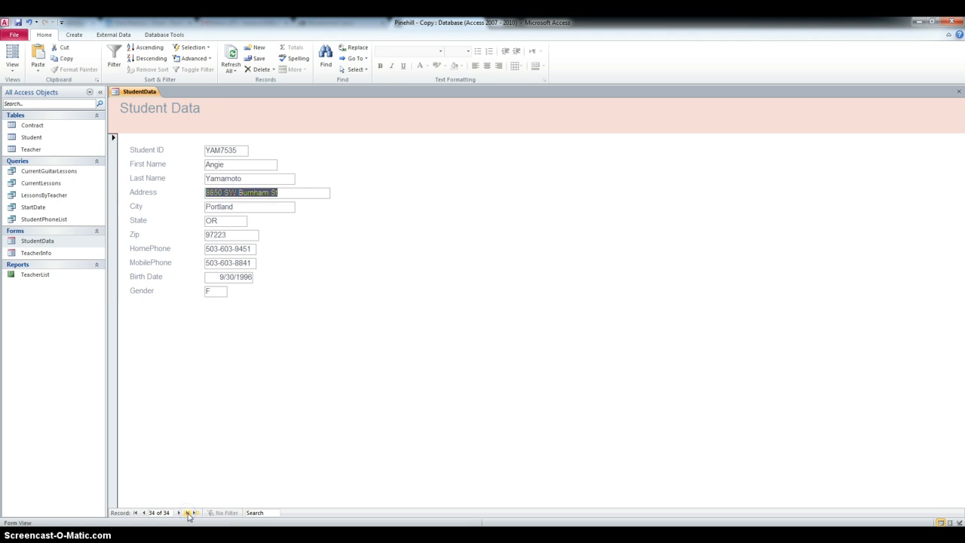
pyautogui.click(180, 513)
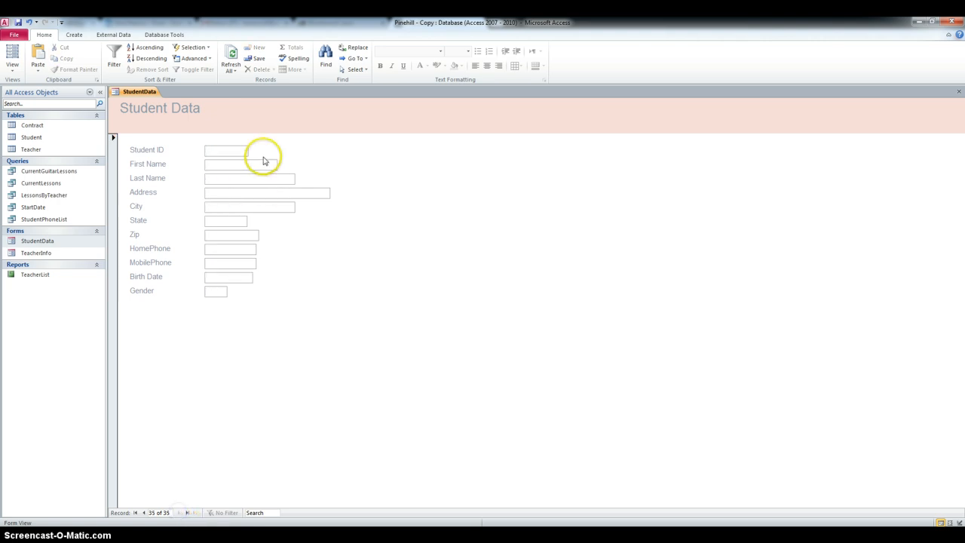
pyautogui.click(225, 151)
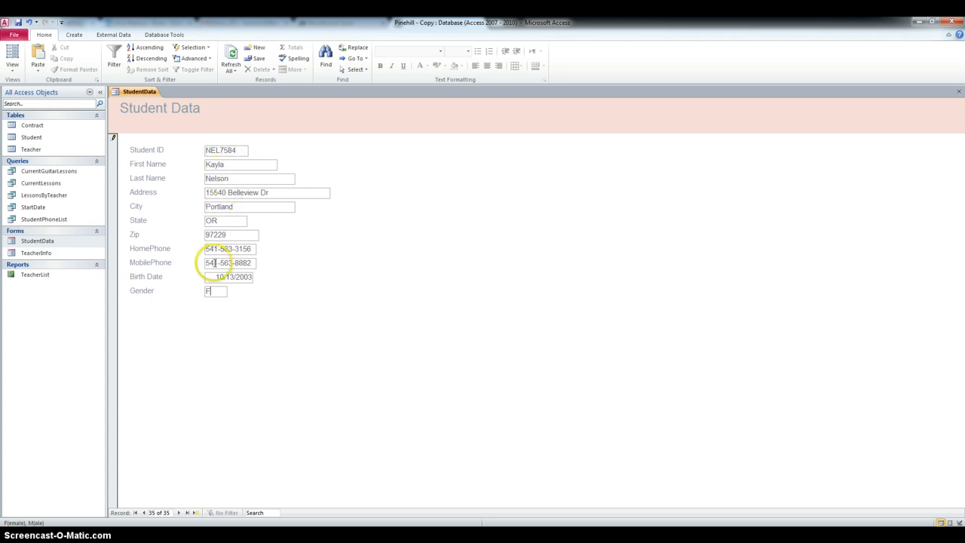
pyautogui.click(19, 22)
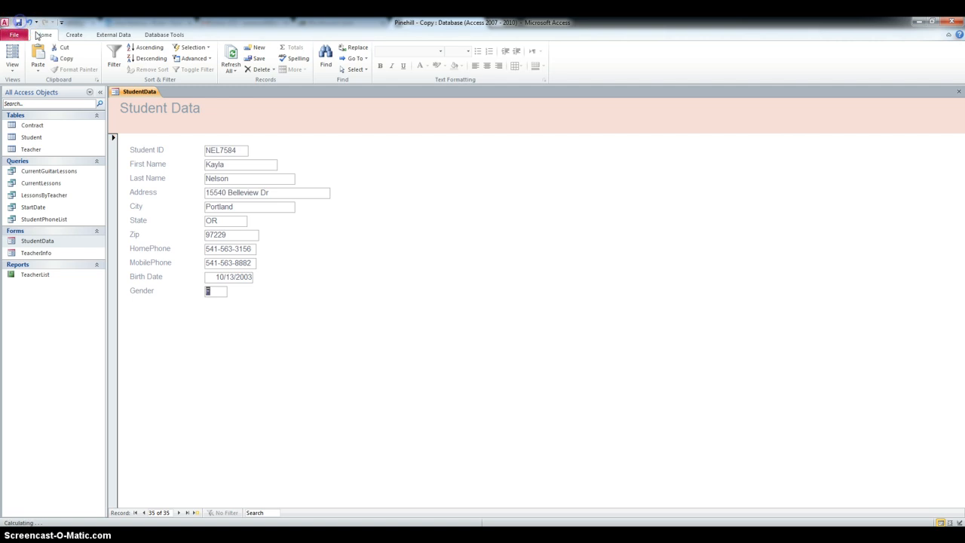
pyautogui.click(959, 91)
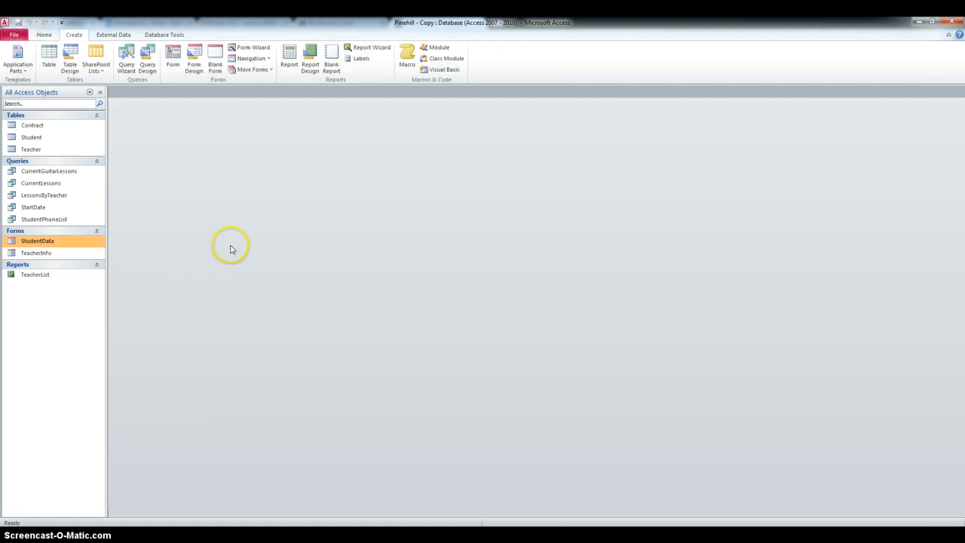
# Start a new form with the Form Wizard and include all fields from the Teacher table.
pyautogui.click(253, 47)
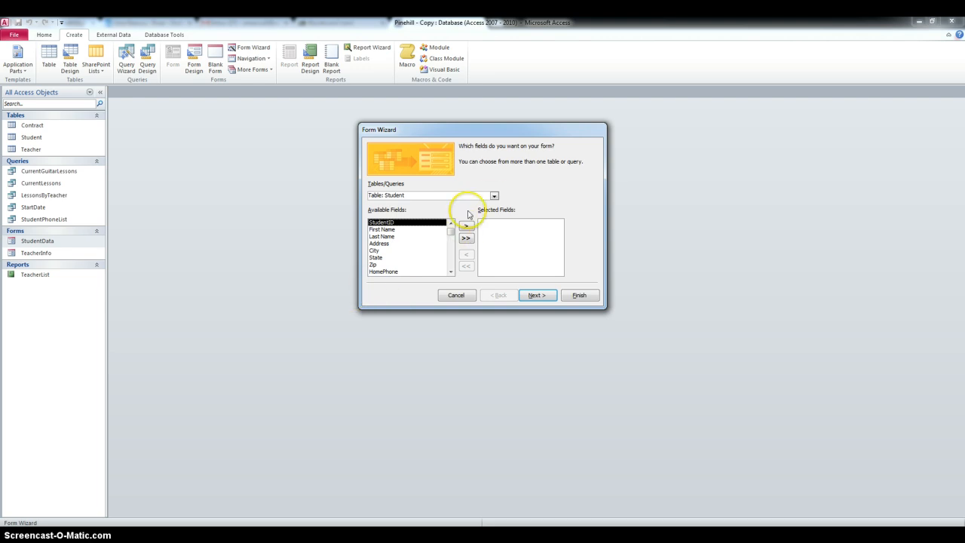
pyautogui.click(494, 196)
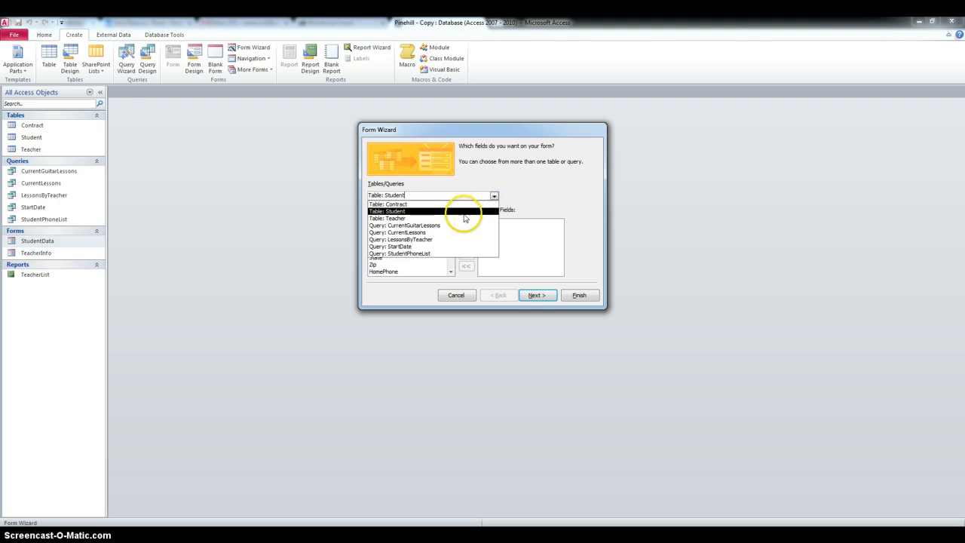
pyautogui.click(460, 217)
pyautogui.click(466, 239)
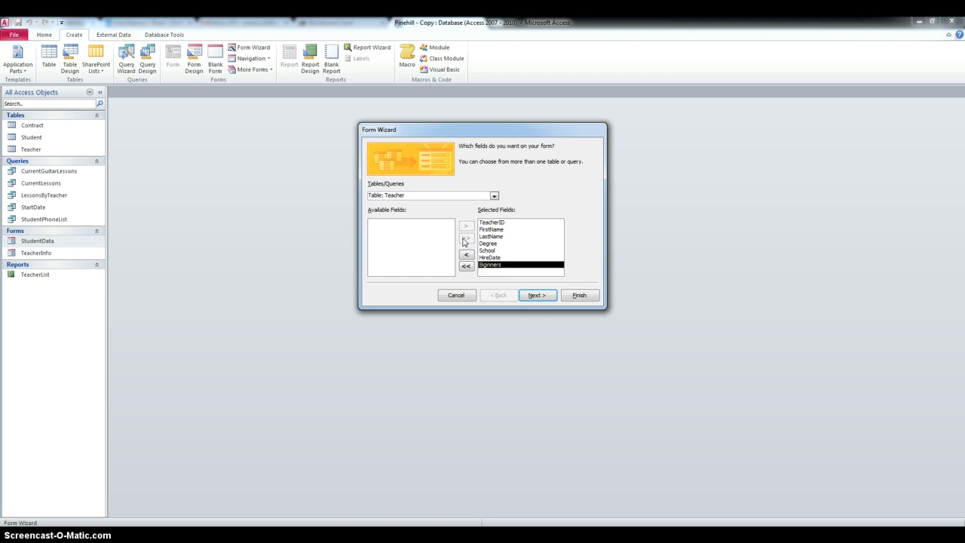
# Add the ContractID, StudentID and LessonType fields from the Contract table to the new form.
pyautogui.click(471, 196)
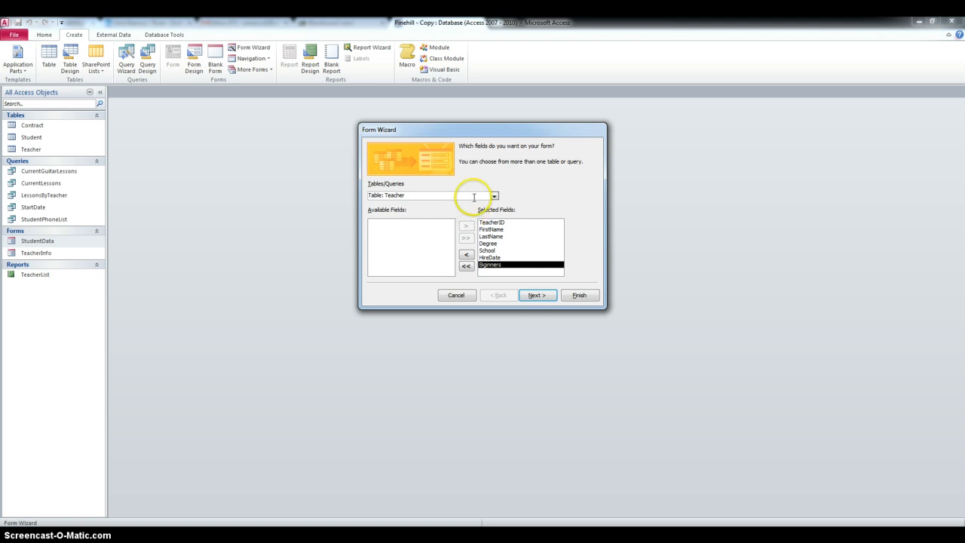
pyautogui.click(494, 197)
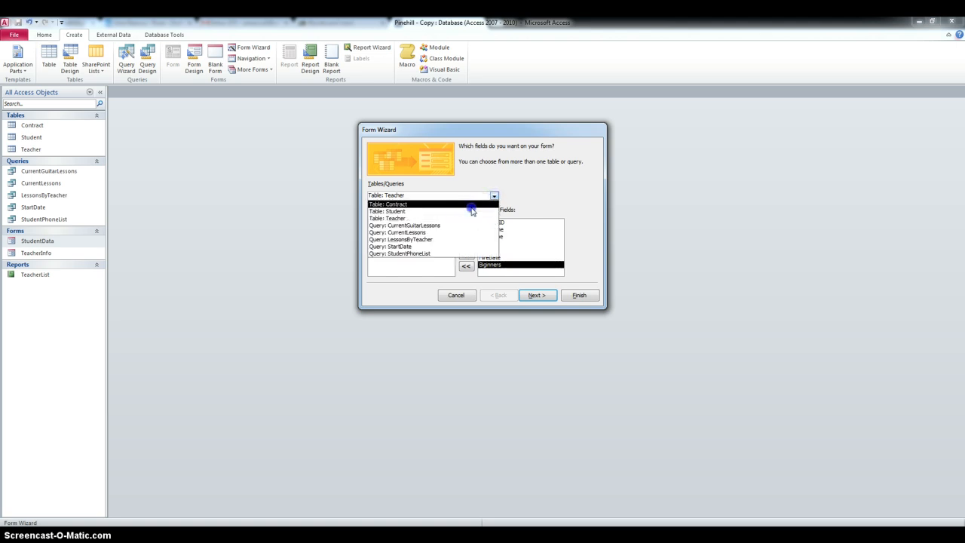
pyautogui.click(471, 206)
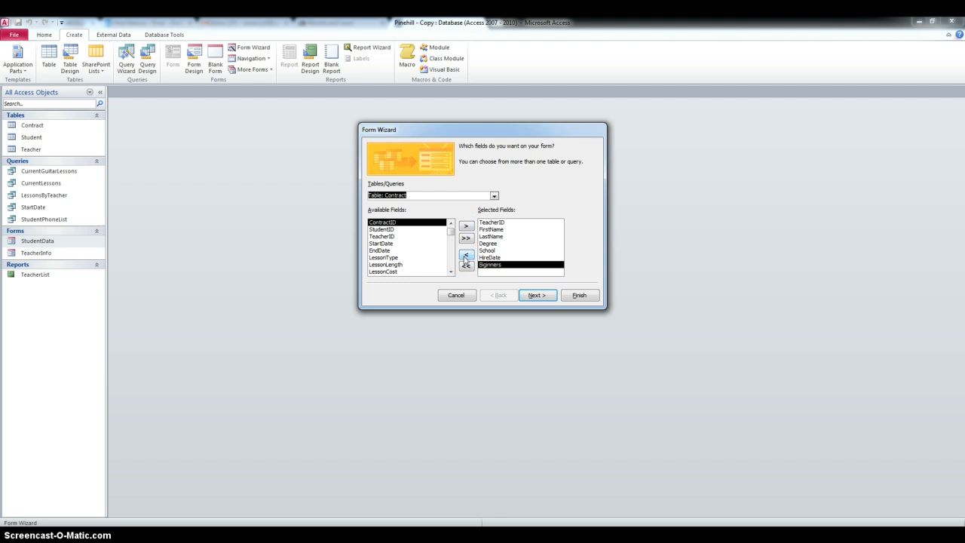
pyautogui.click(398, 223)
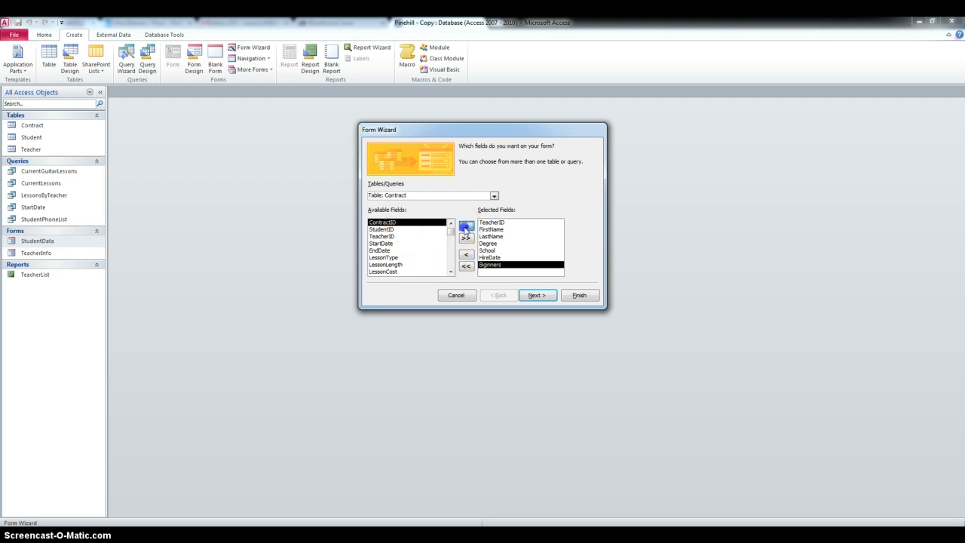
pyautogui.click(465, 227)
pyautogui.click(461, 236)
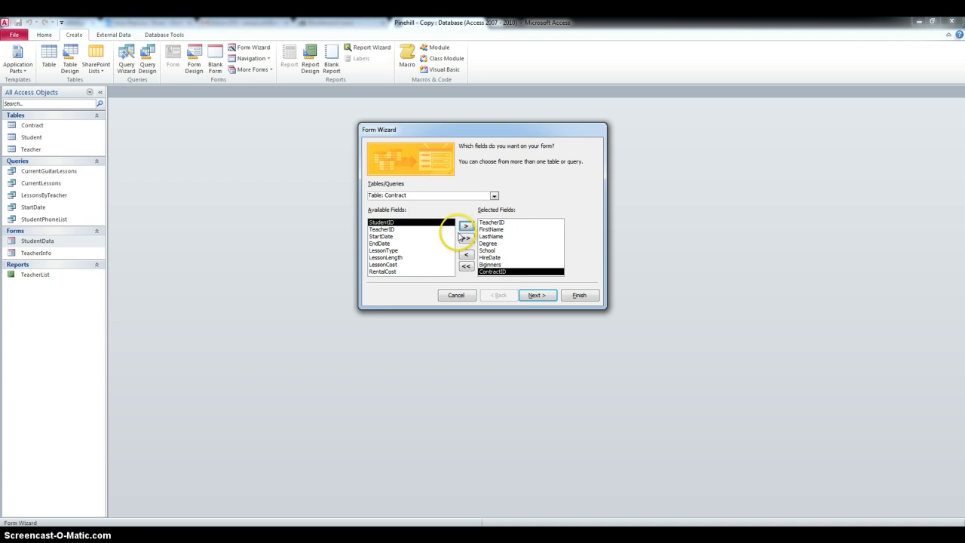
pyautogui.click(466, 226)
pyautogui.click(439, 244)
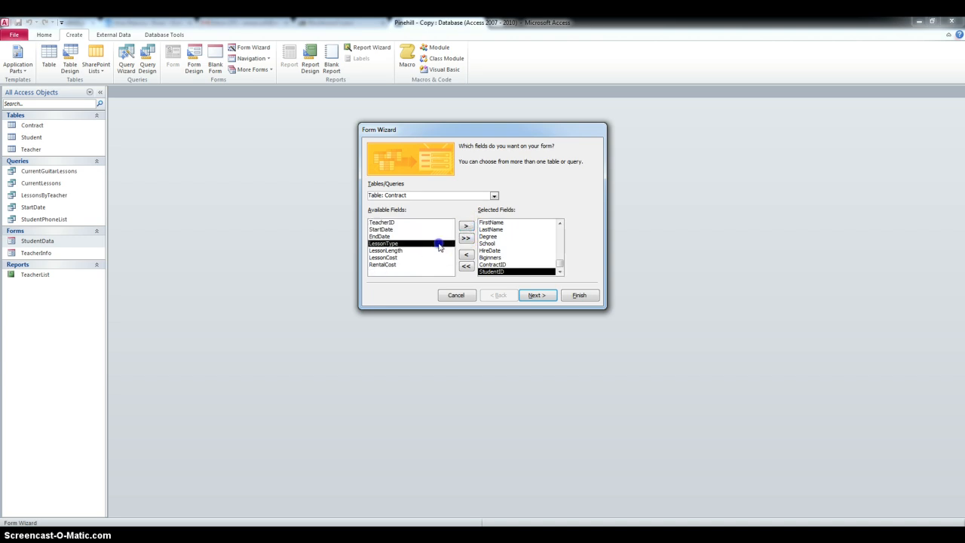
pyautogui.click(466, 226)
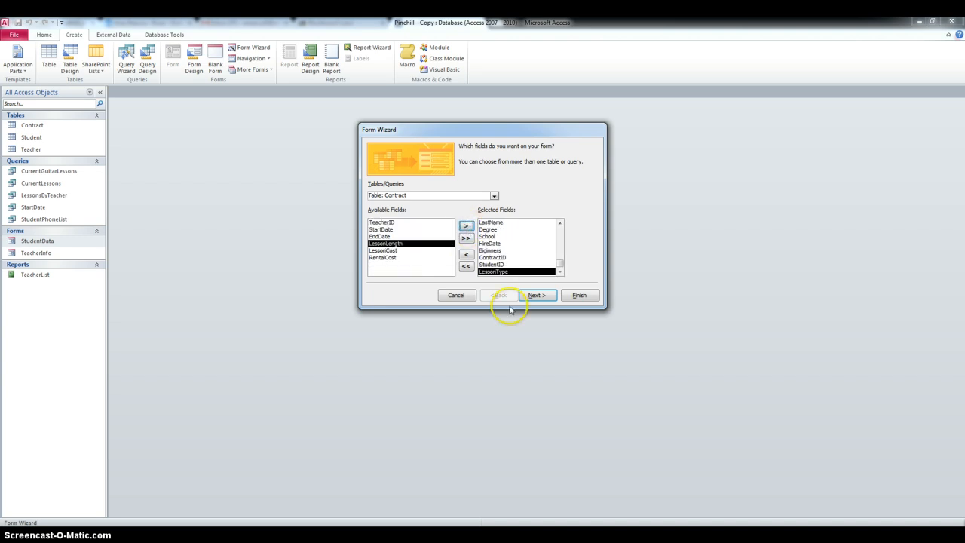
# View the form data by Teacher as a form with a subform, and use the Datasheet layout for the subform.
pyautogui.click(536, 296)
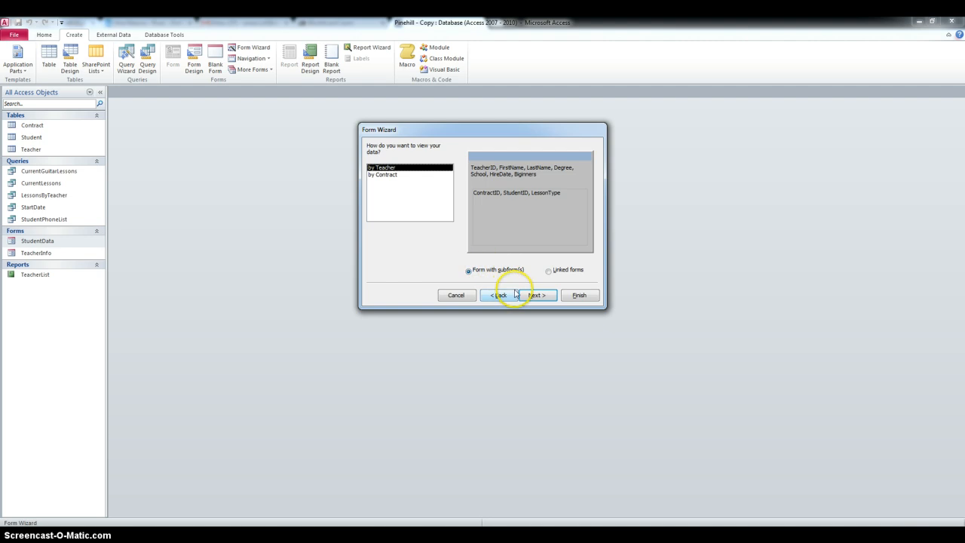
pyautogui.click(533, 296)
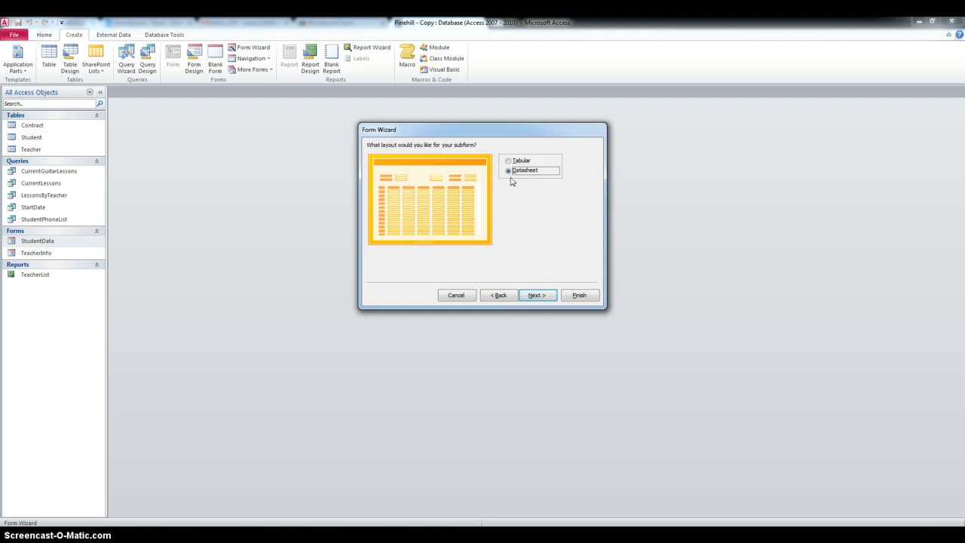
pyautogui.click(539, 295)
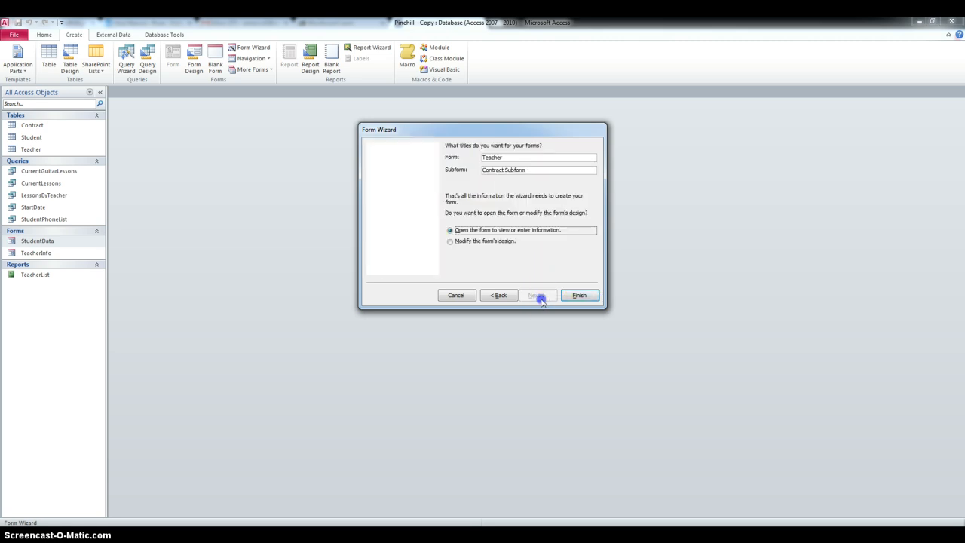
# Title the form ContractsByTeacher and the subform ContractSubform, and finish the wizard with the form opened for viewing.
pyautogui.click(510, 157)
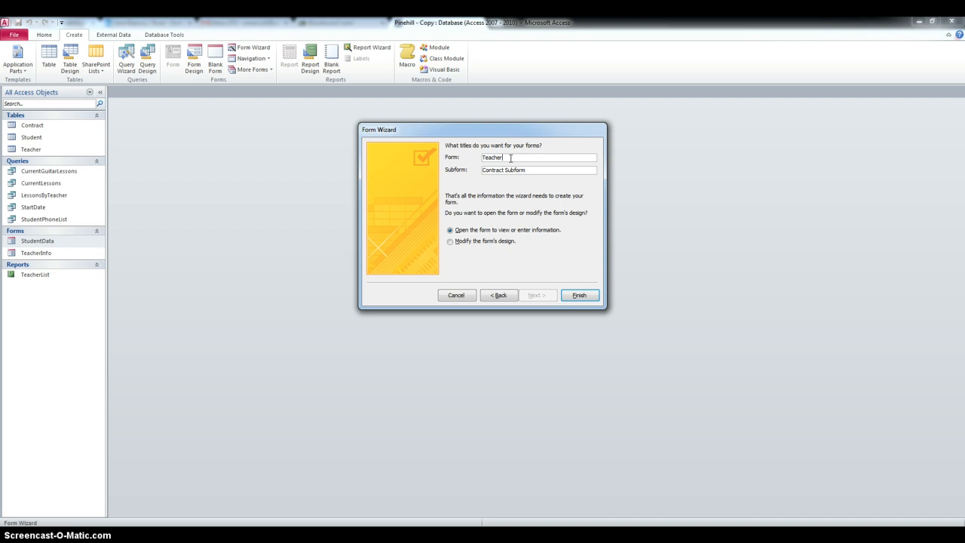
pyautogui.click(482, 157)
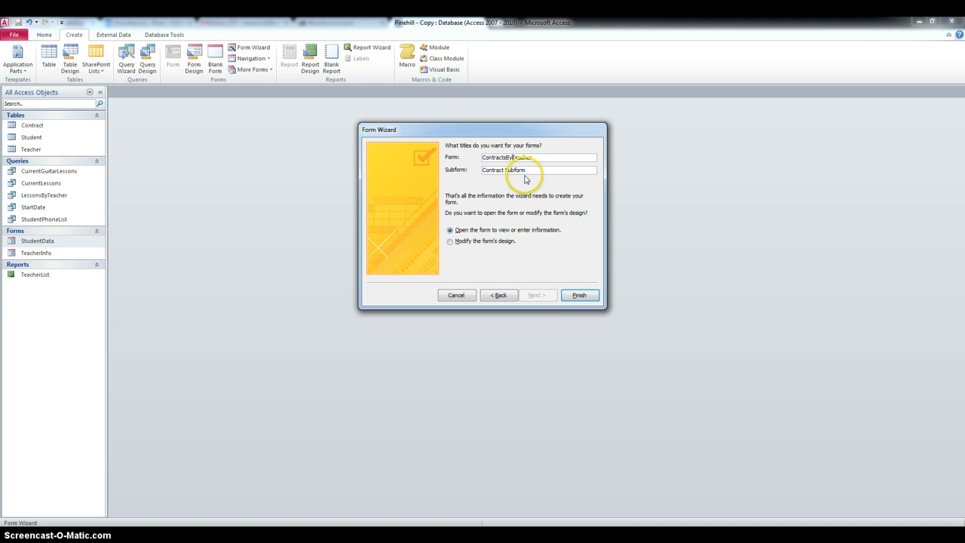
pyautogui.click(505, 170)
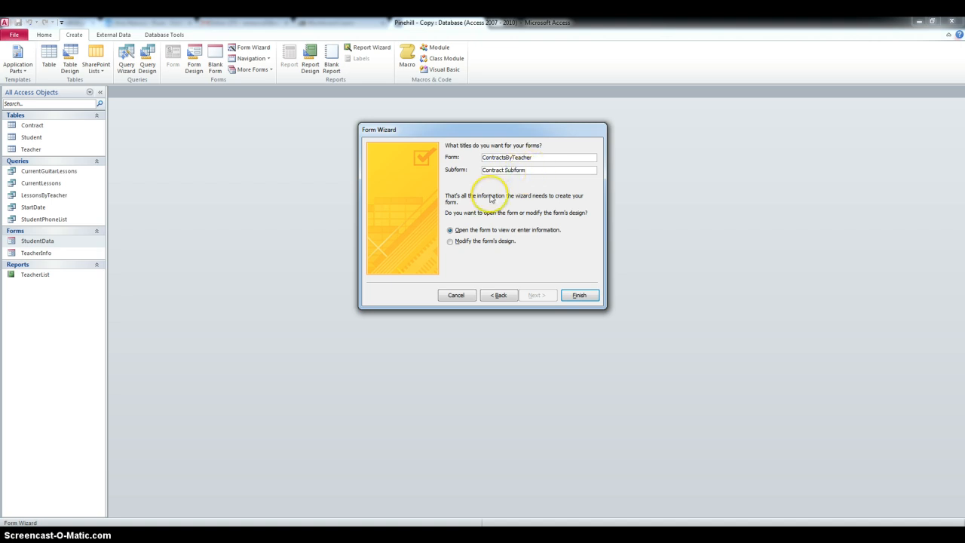
pyautogui.click(573, 296)
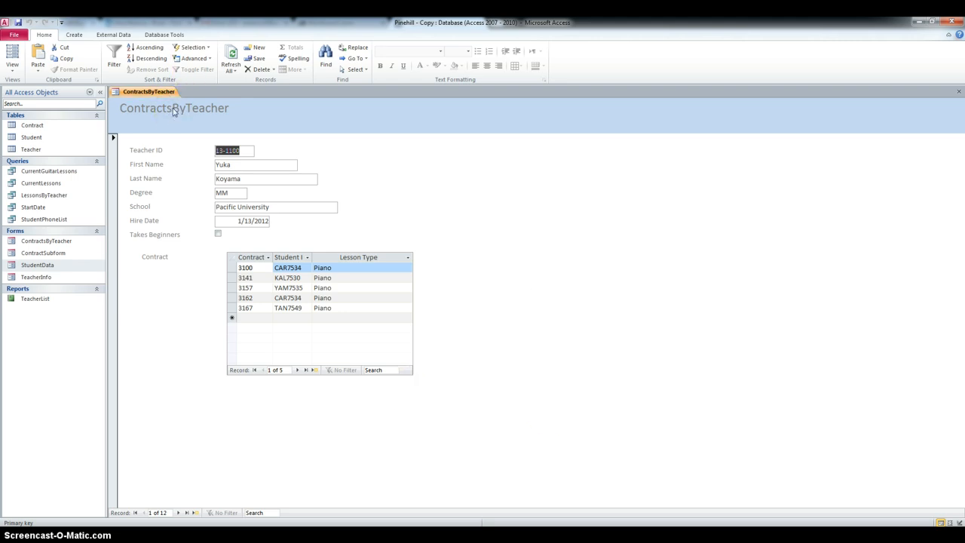
# Switch the form to Layout View and change its heading to "Contracts by Teacher".
pyautogui.click(12, 66)
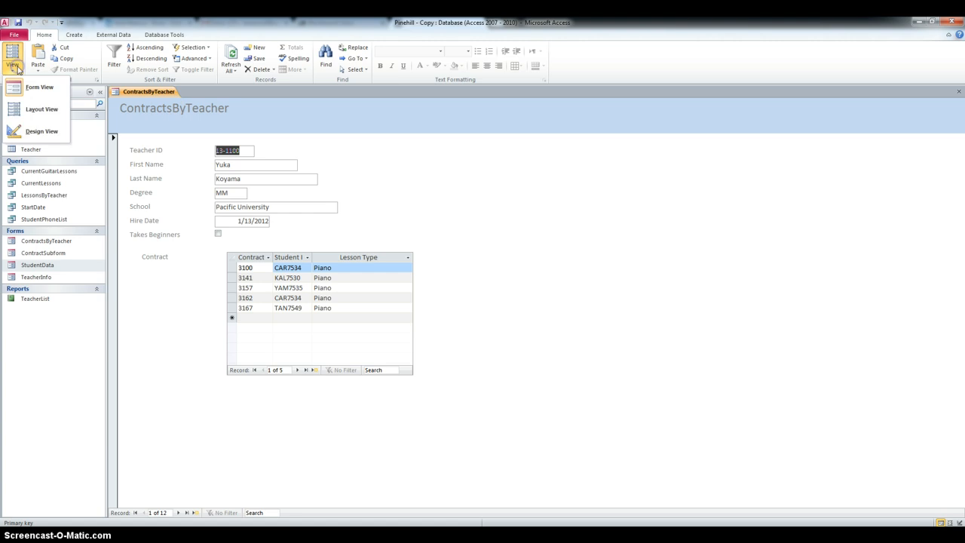
pyautogui.click(30, 109)
pyautogui.click(172, 112)
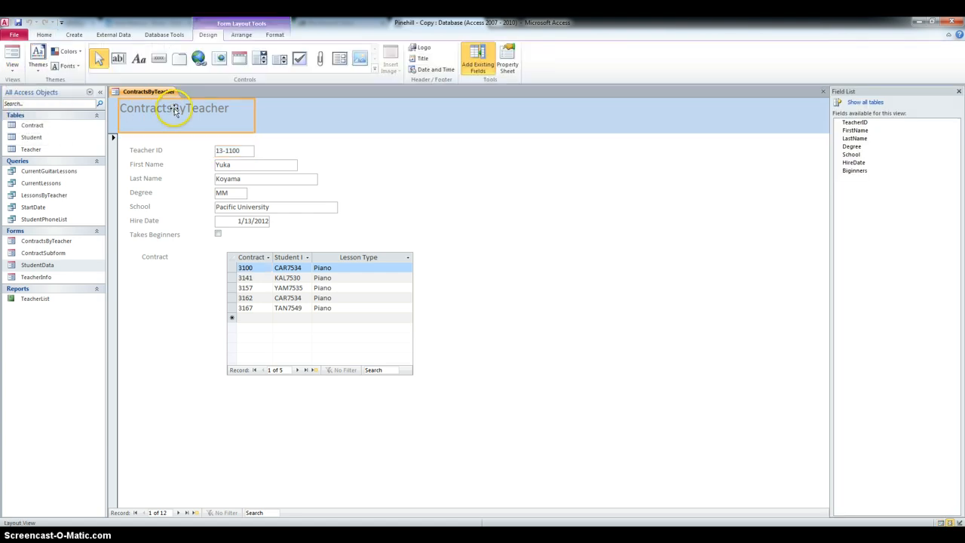
pyautogui.click(174, 110)
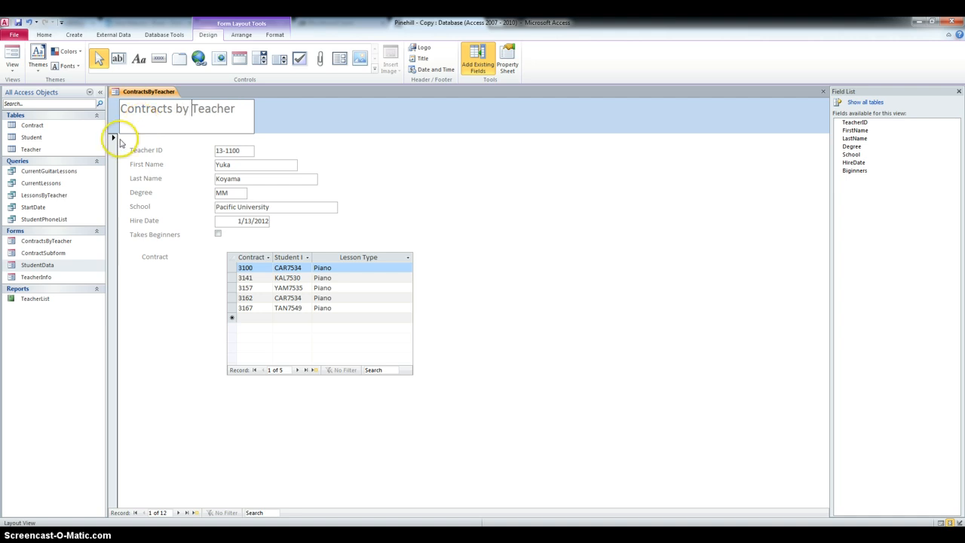
# Give the six field value boxes from Teacher ID through Hire Date a dotted outline line type.
pyautogui.click(239, 151)
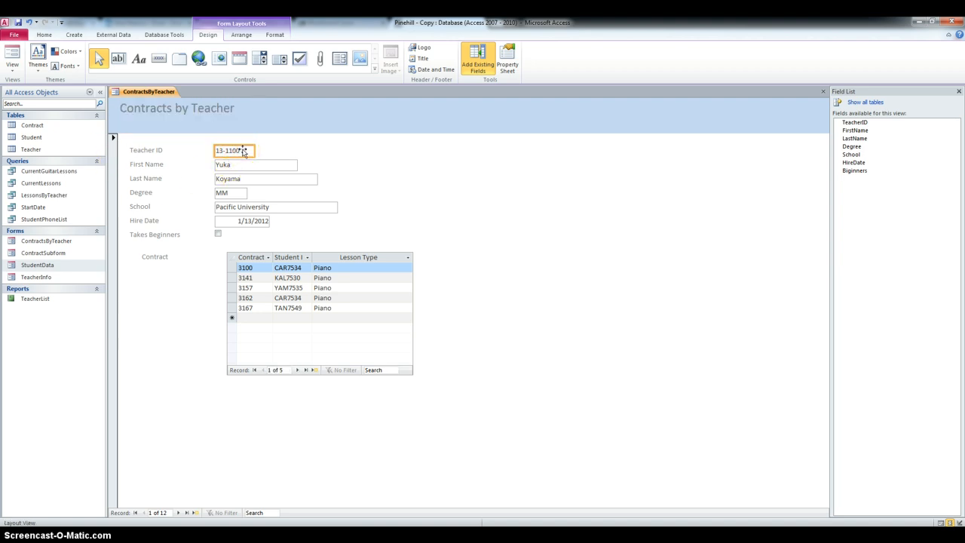
pyautogui.keyDown('shift'); pyautogui.click(245, 165); pyautogui.keyUp('shift')
pyautogui.keyDown('shift'); pyautogui.click(248, 181); pyautogui.keyUp('shift')
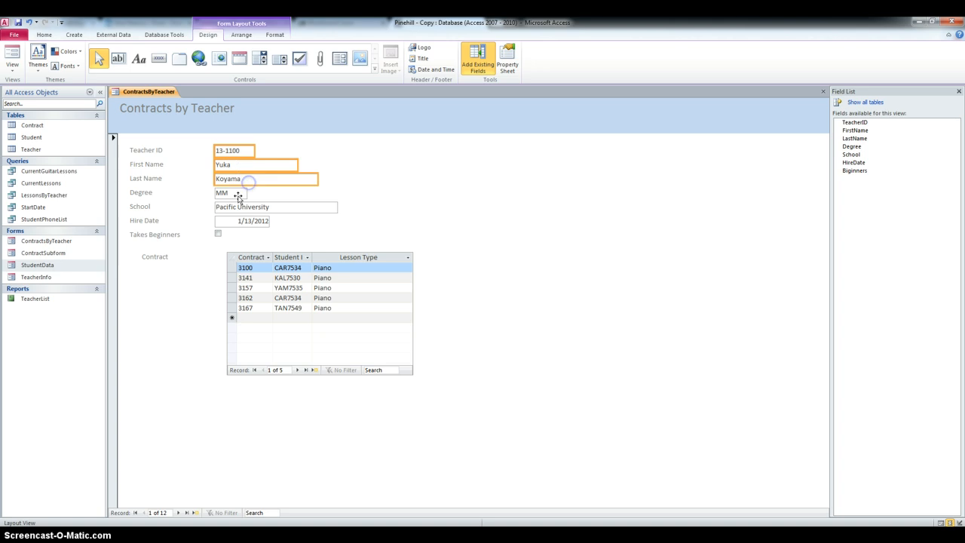
pyautogui.keyDown('shift'); pyautogui.click(243, 209); pyautogui.keyUp('shift')
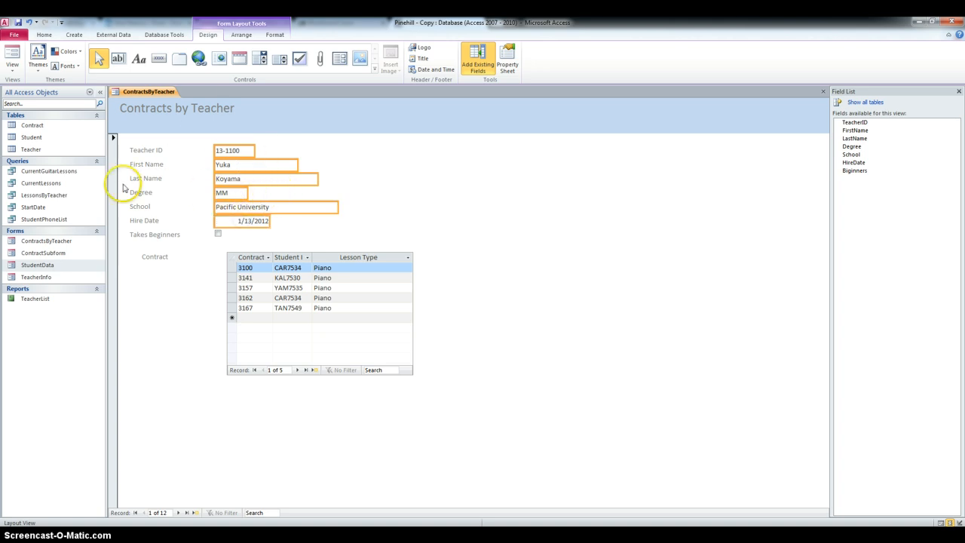
pyautogui.click(274, 36)
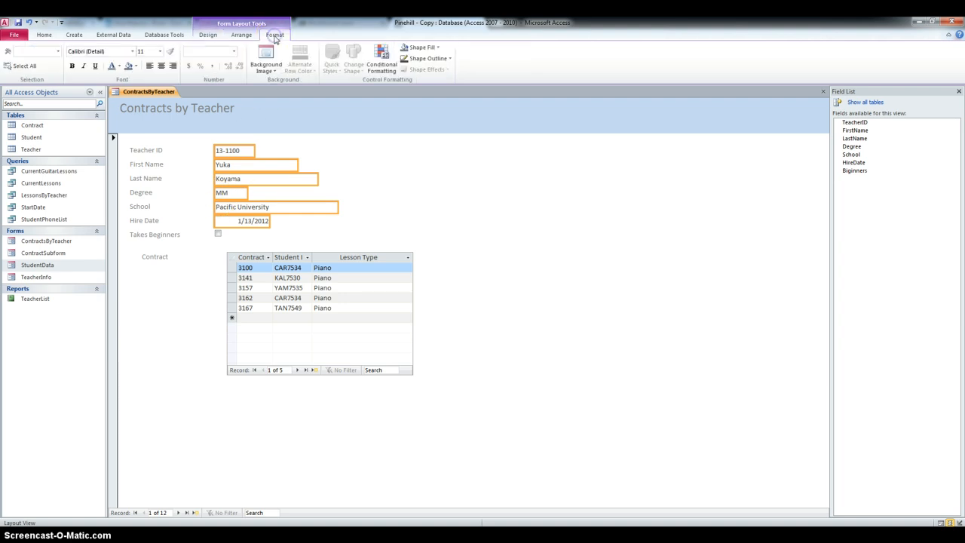
pyautogui.click(442, 58)
pyautogui.moveTo(443, 263)
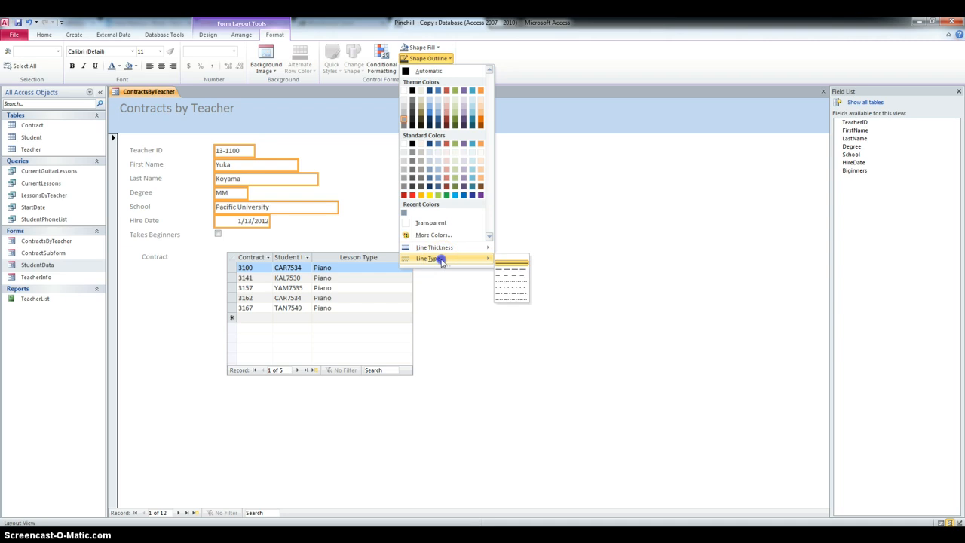
pyautogui.click(504, 285)
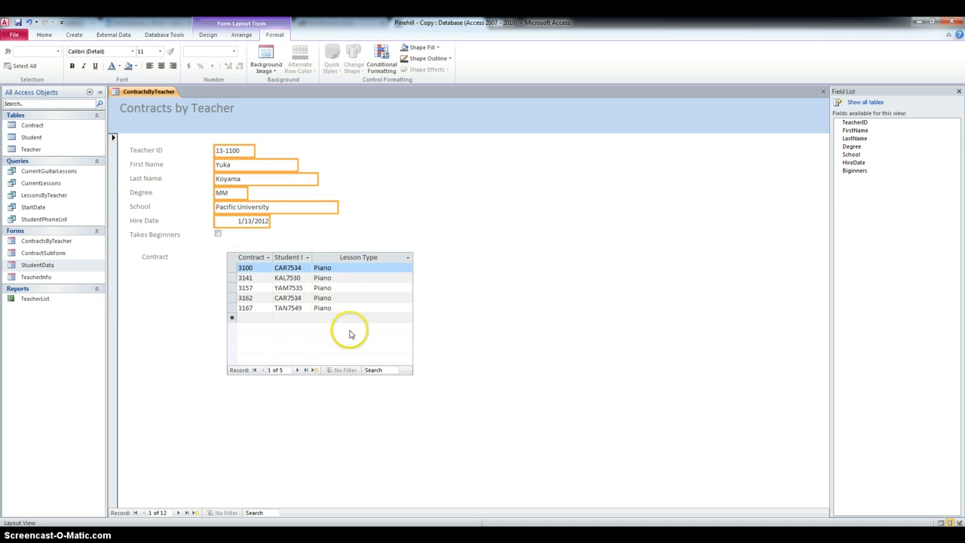
# Widen the Contract subform slightly and resize all its datasheet columns to best fit their contents.
pyautogui.click(370, 340)
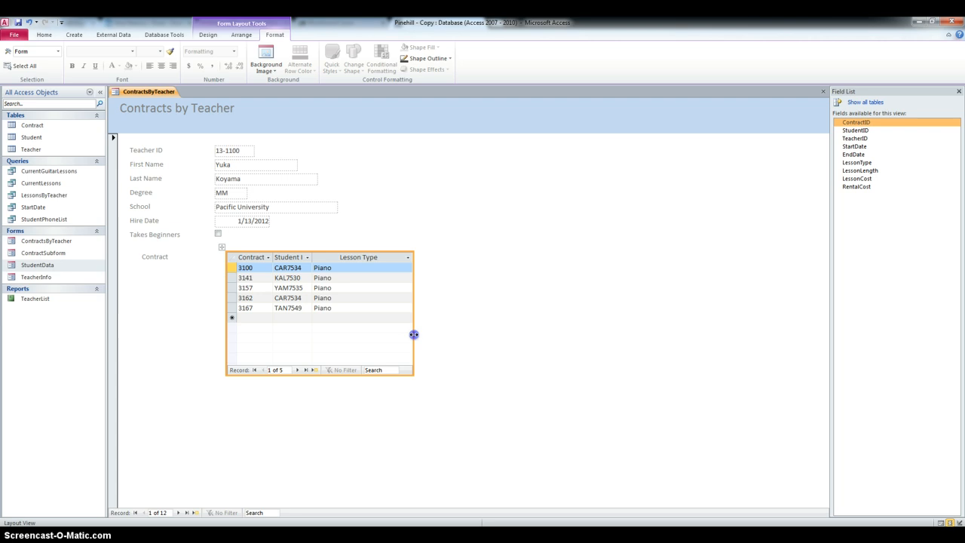
pyautogui.moveTo(414, 334); pyautogui.dragTo(429, 332)
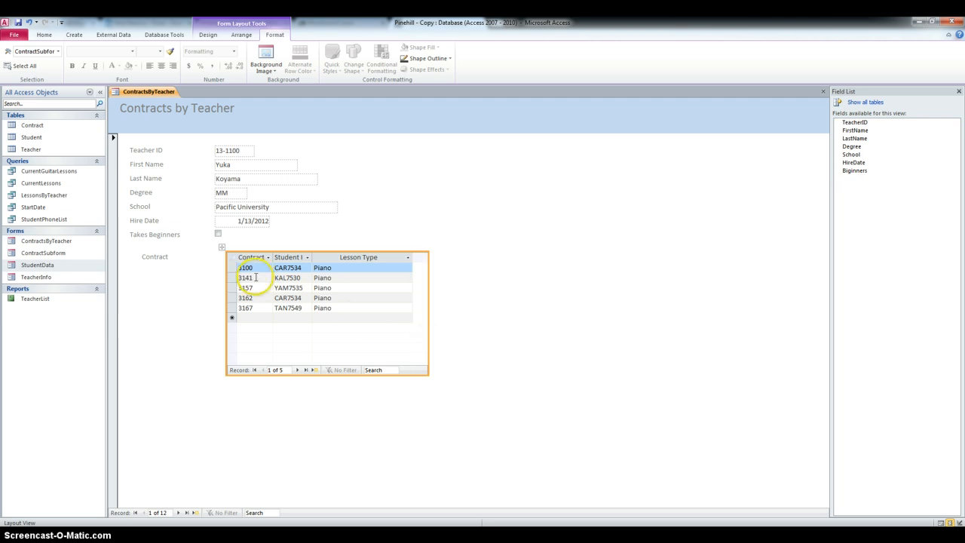
pyautogui.click(231, 257)
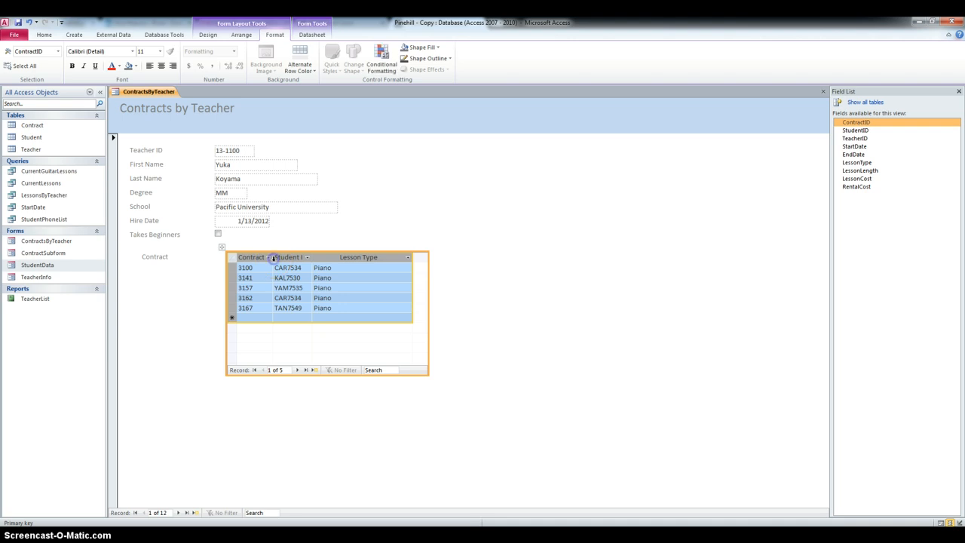
pyautogui.doubleClick(273, 258)
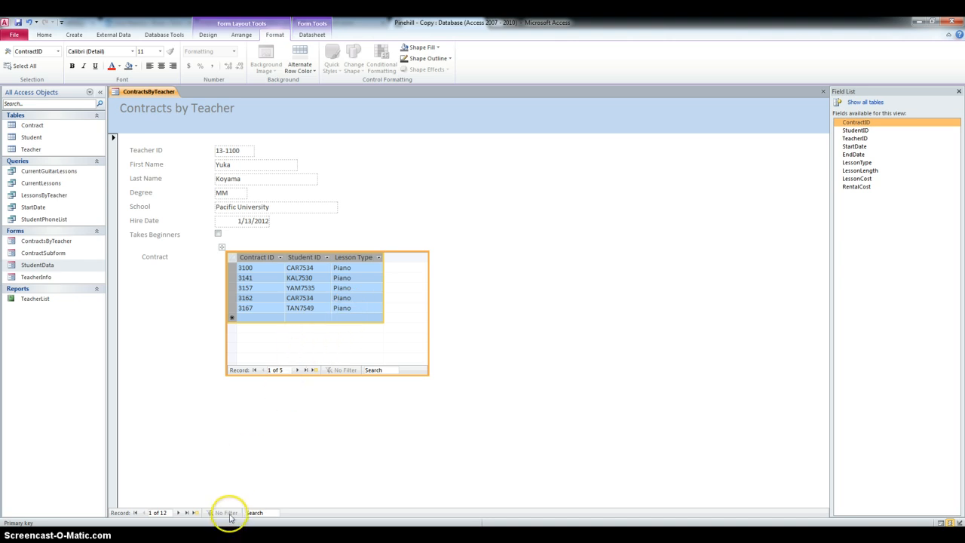
# Page through all the teacher records to check that the subform columns display each teacher's contract data fully.
pyautogui.click(179, 512)
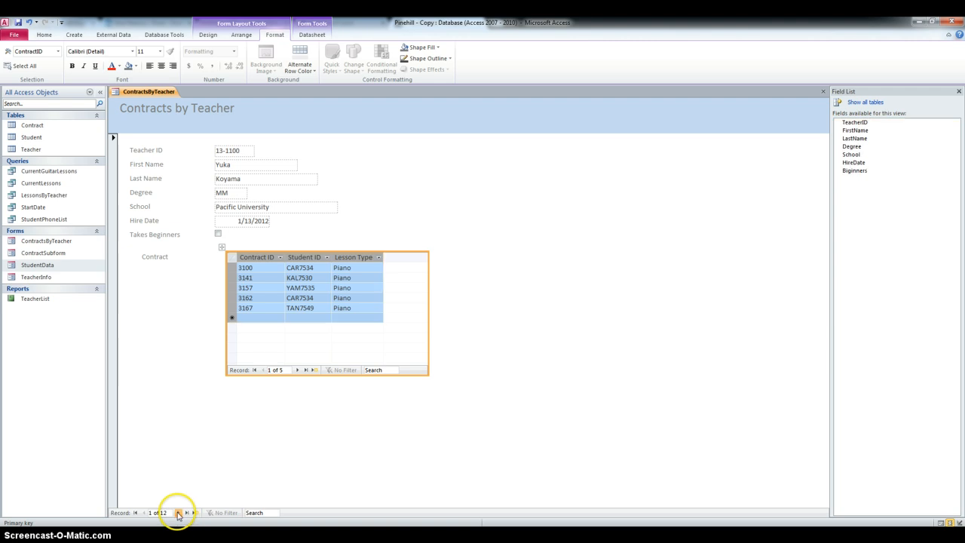
pyautogui.click(179, 512)
pyautogui.click(179, 513)
pyautogui.click(179, 513)
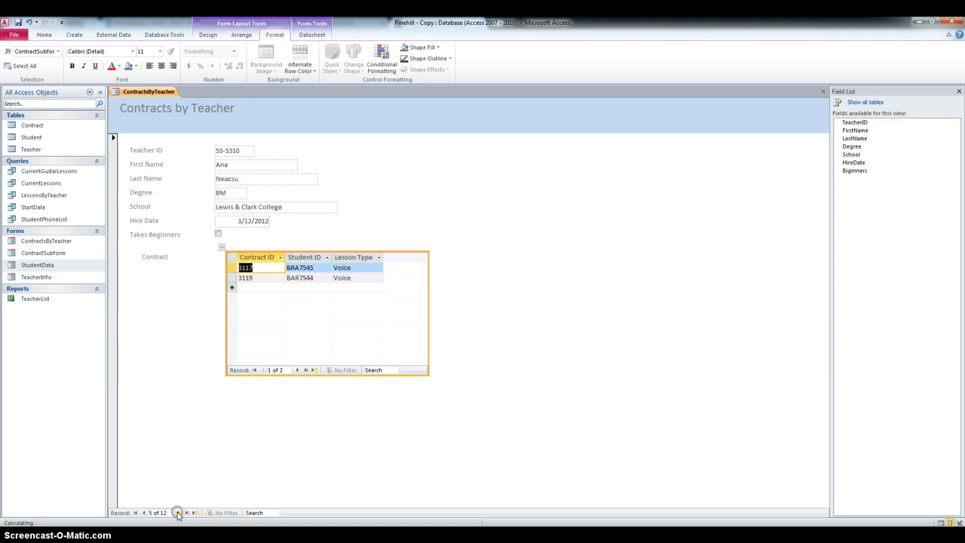
pyautogui.click(179, 513)
pyautogui.click(179, 512)
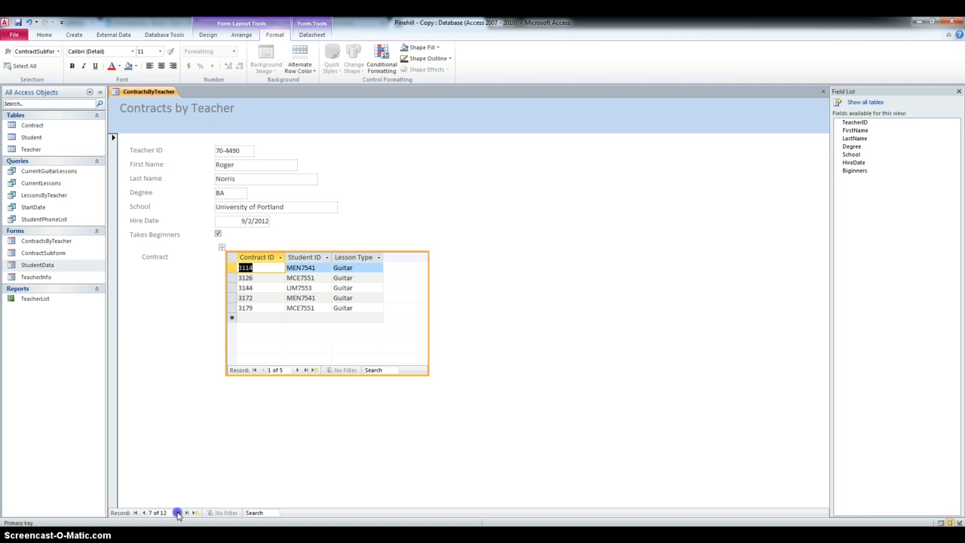
pyautogui.click(179, 512)
pyautogui.click(179, 513)
pyautogui.click(179, 512)
pyautogui.click(178, 513)
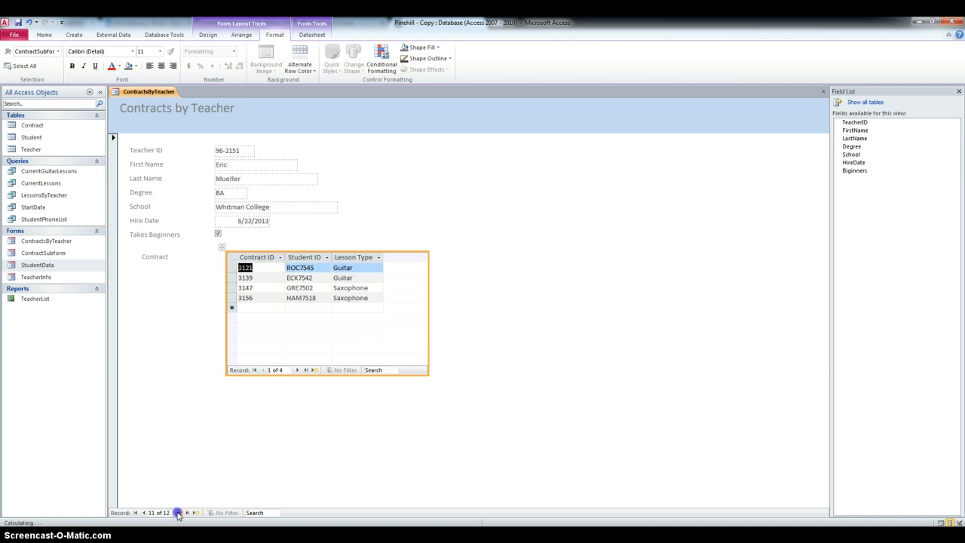
pyautogui.click(179, 513)
# Return to the first teacher record and close the ContractsByTeacher form.
pyautogui.click(136, 513)
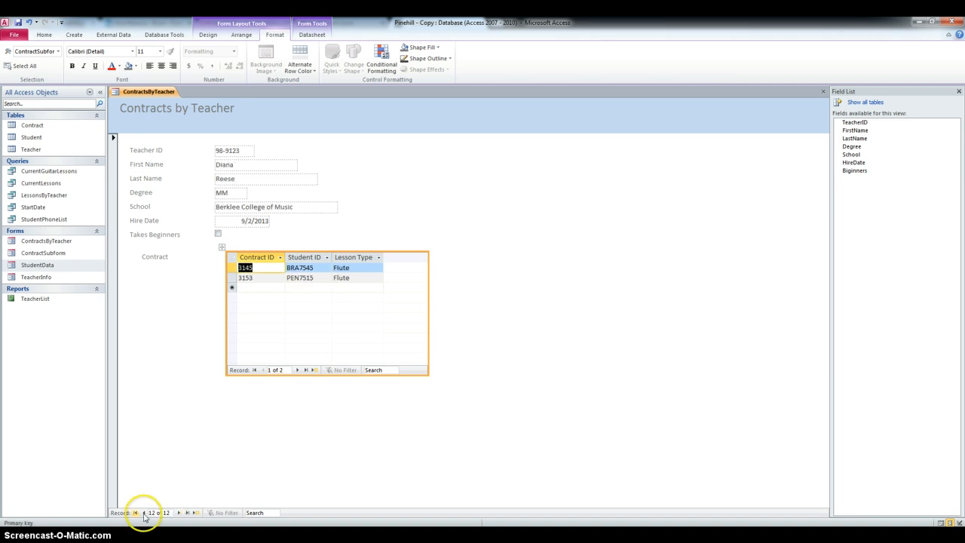
pyautogui.click(192, 263)
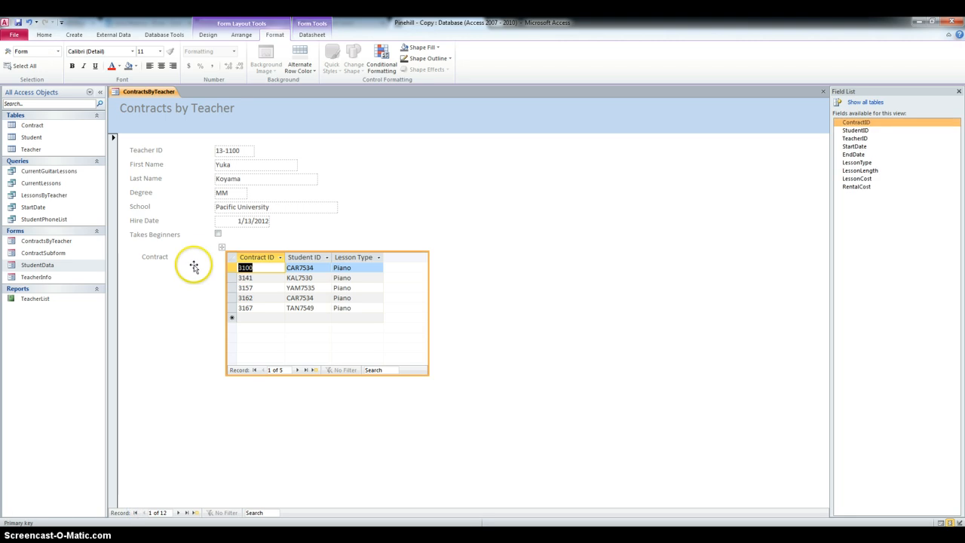
pyautogui.click(823, 92)
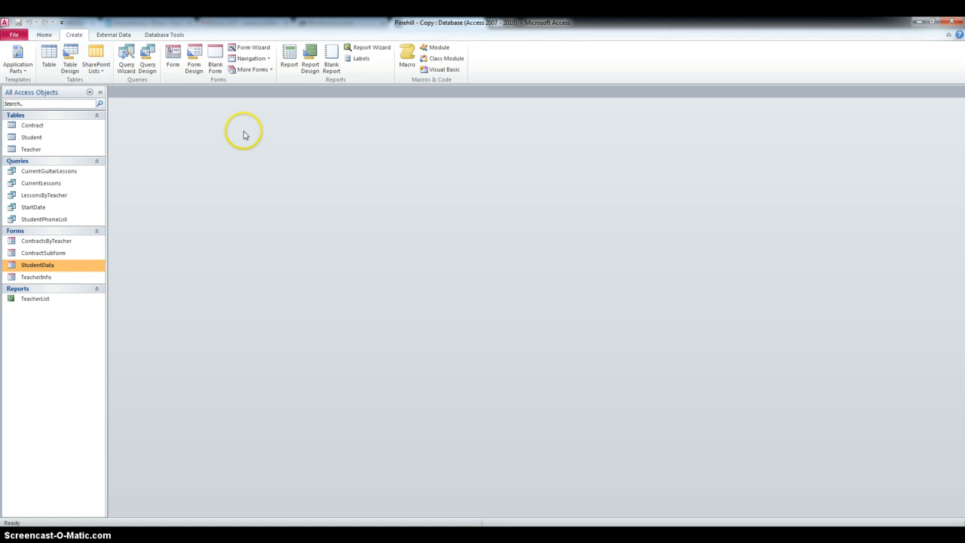
# Start a report with the Report Wizard and add the StudentID, First Name, Last Name and HomePhone fields from the Student table.
pyautogui.click(380, 50)
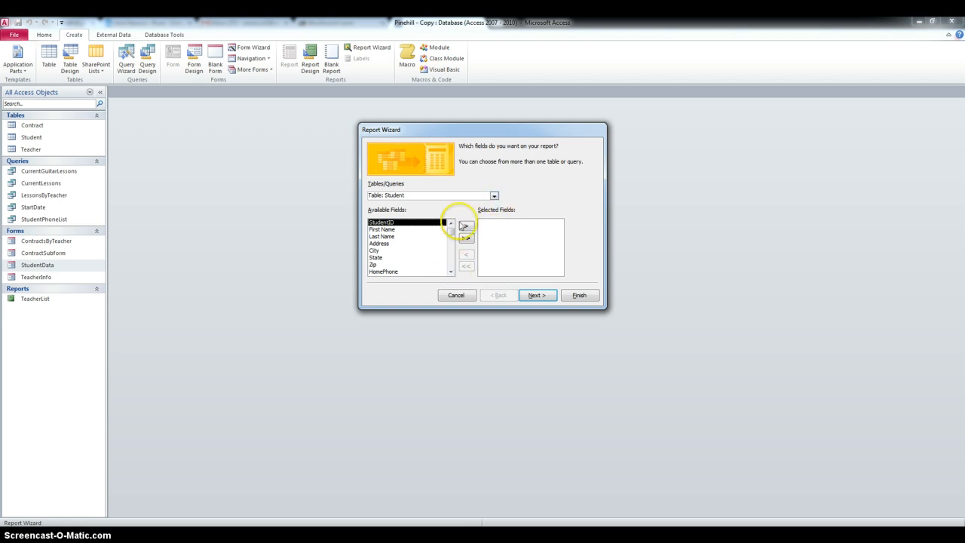
pyautogui.click(466, 226)
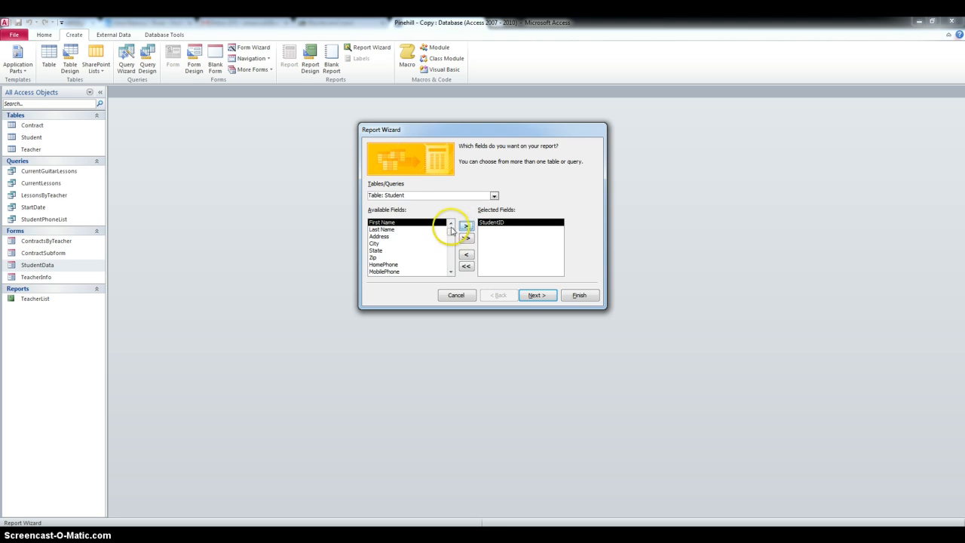
pyautogui.click(466, 225)
pyautogui.click(465, 225)
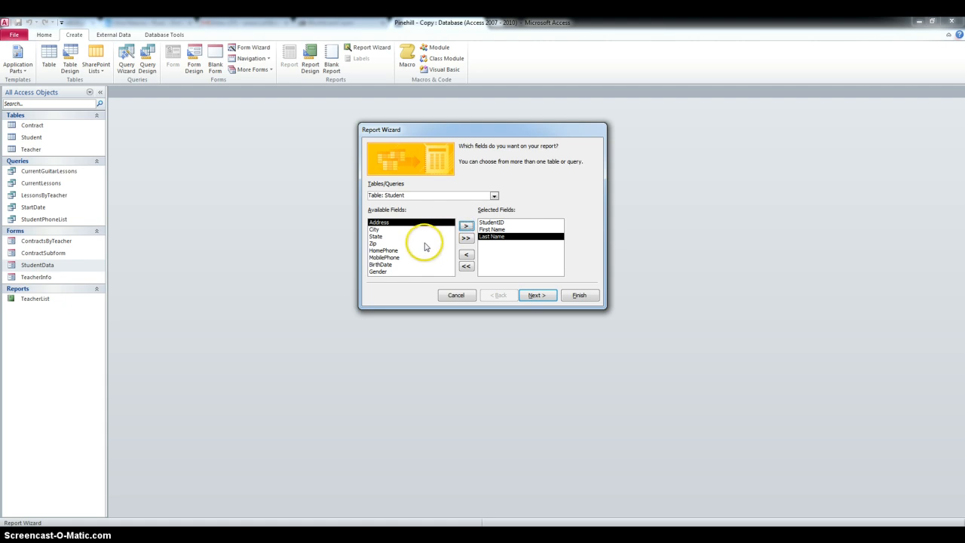
pyautogui.click(396, 250)
pyautogui.click(466, 226)
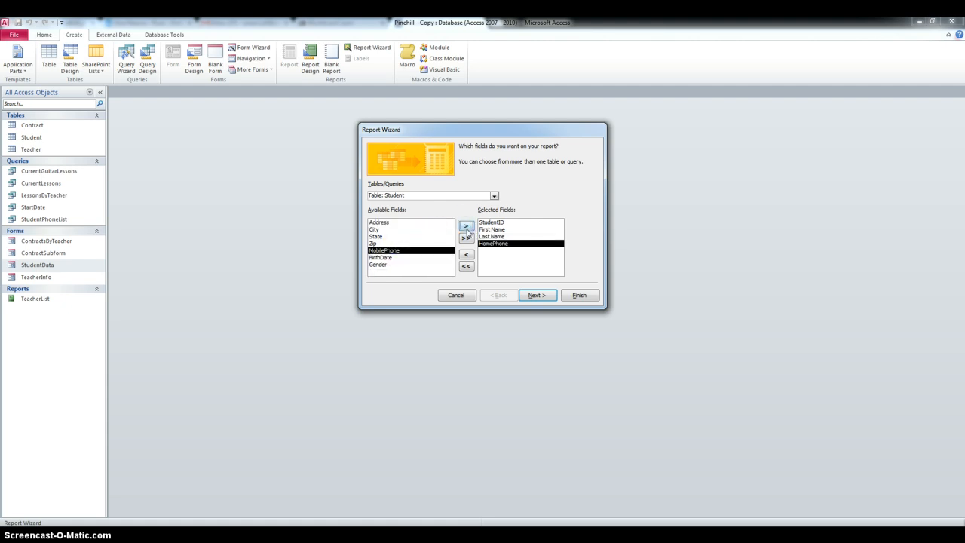
pyautogui.click(466, 237)
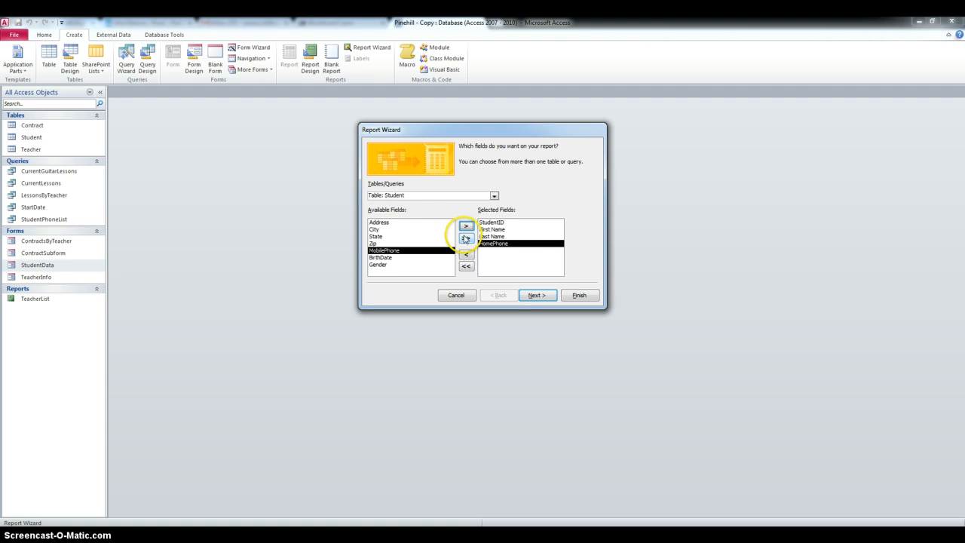
# Add all fields from the Contract table to the report.
pyautogui.click(494, 196)
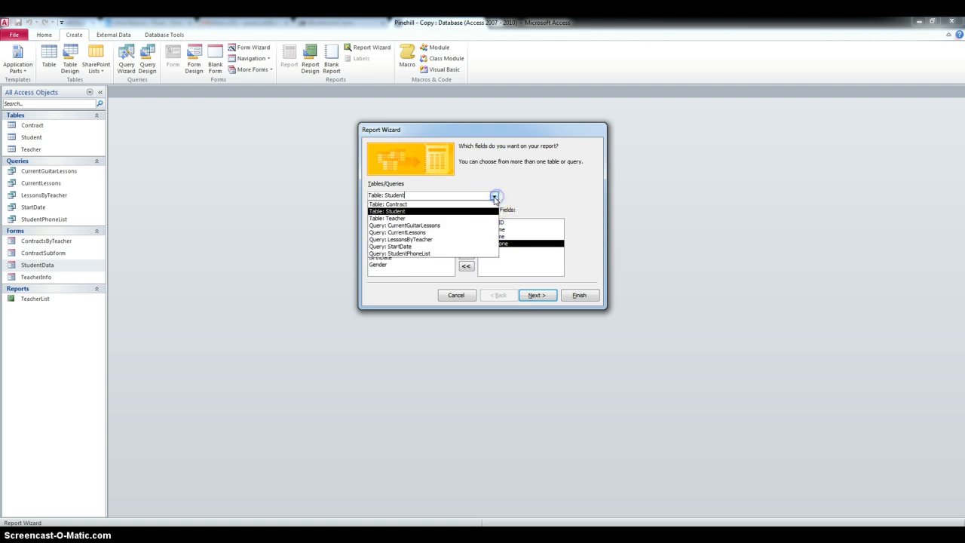
pyautogui.click(480, 204)
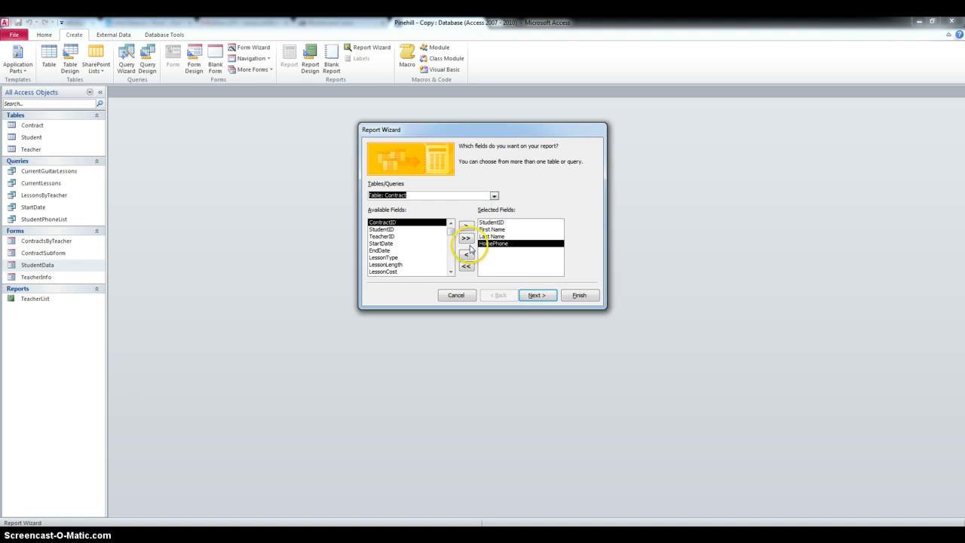
pyautogui.click(465, 239)
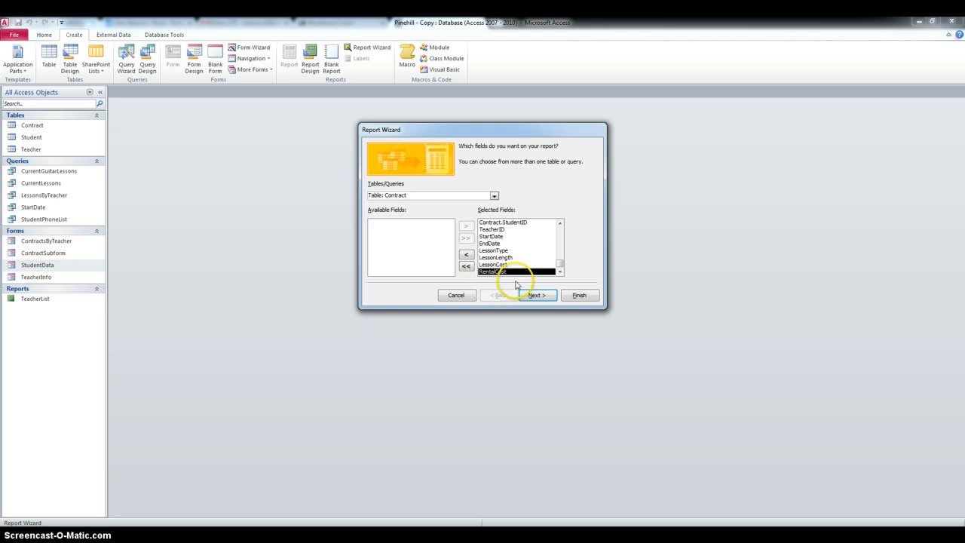
# Remove the Contract table's StudentID, StartDate and EndDate fields from the report's selected fields.
pyautogui.click(511, 221)
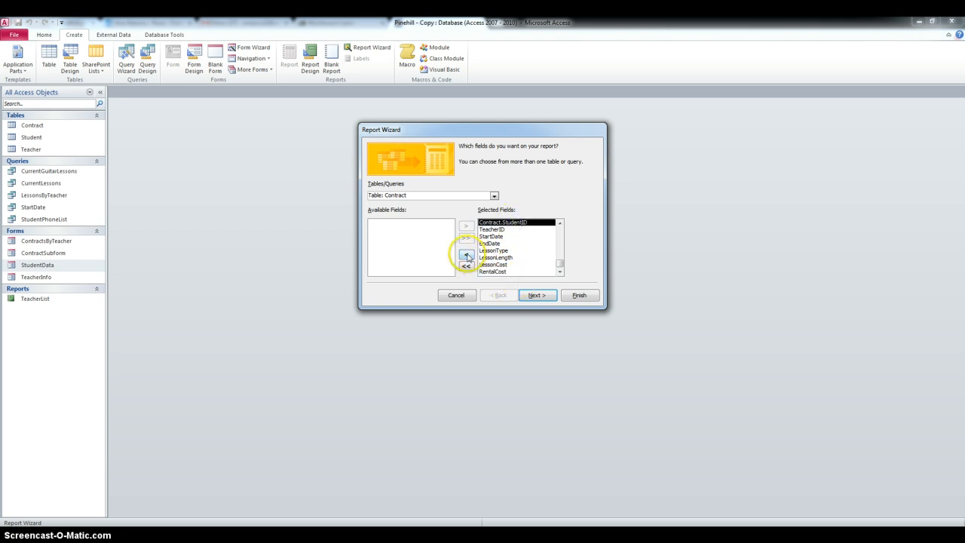
pyautogui.click(465, 255)
pyautogui.click(492, 236)
pyautogui.click(466, 256)
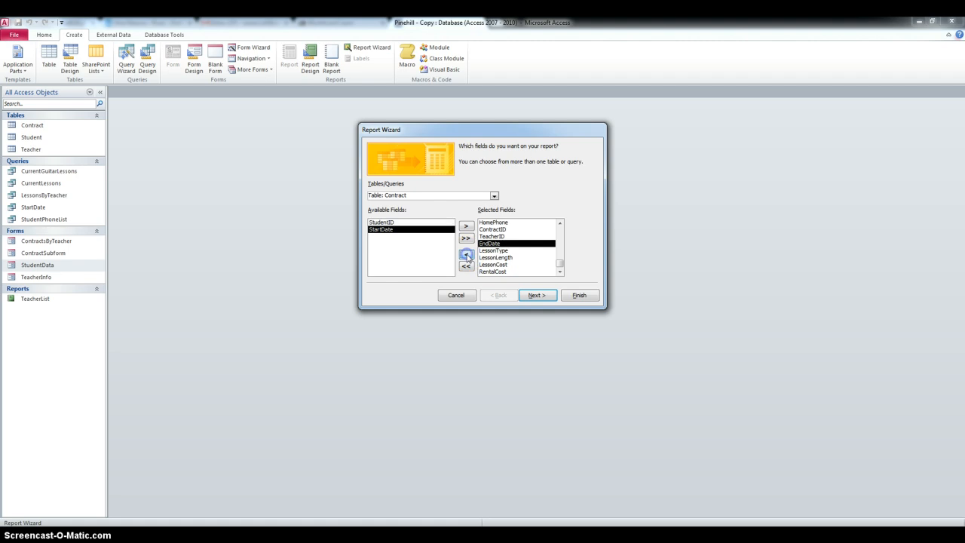
pyautogui.click(466, 255)
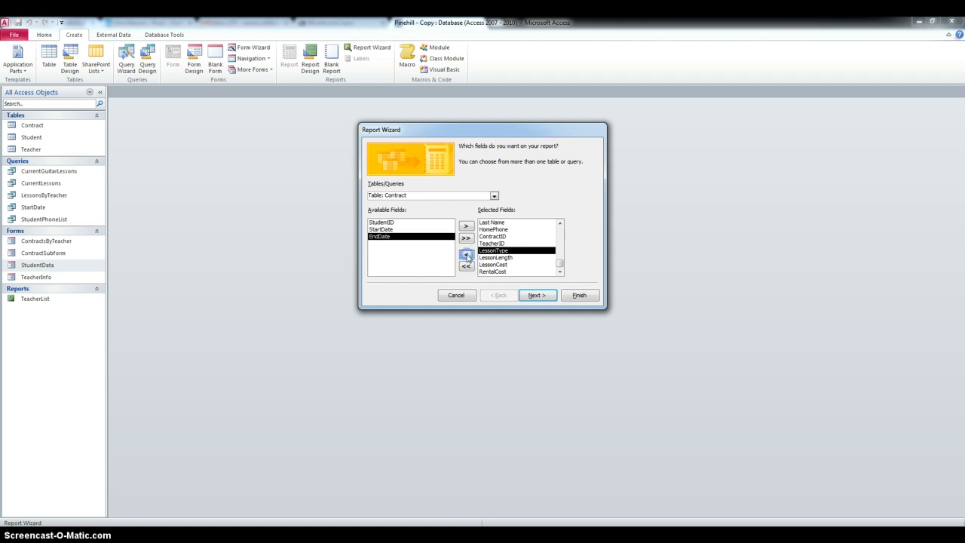
# Keep the data viewed by Student without extra grouping levels, and sort the detail records by ContractID in ascending order.
pyautogui.click(531, 296)
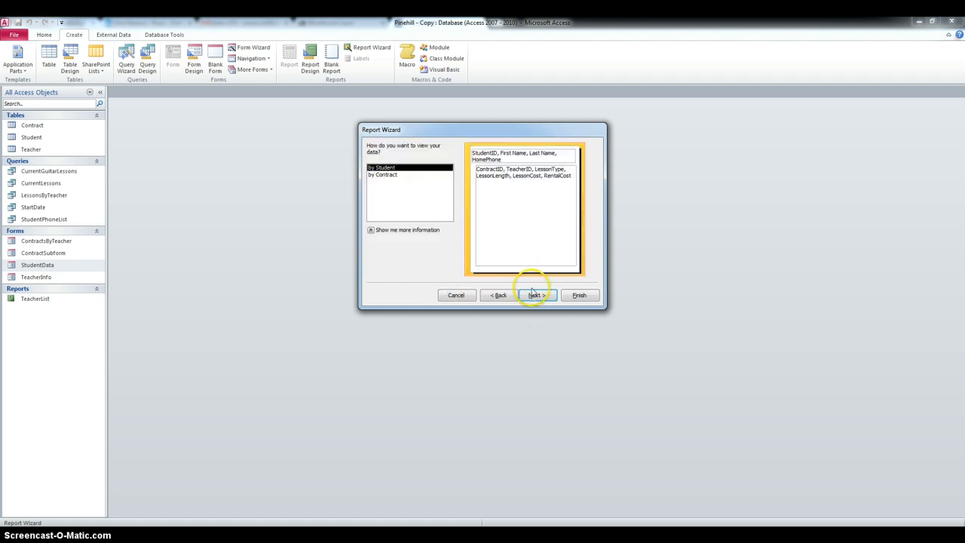
pyautogui.click(534, 295)
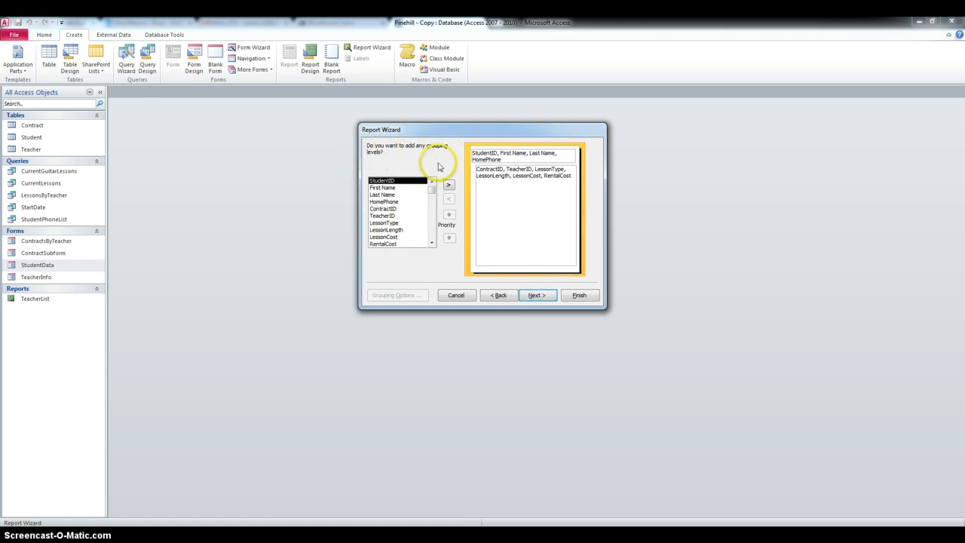
pyautogui.click(535, 295)
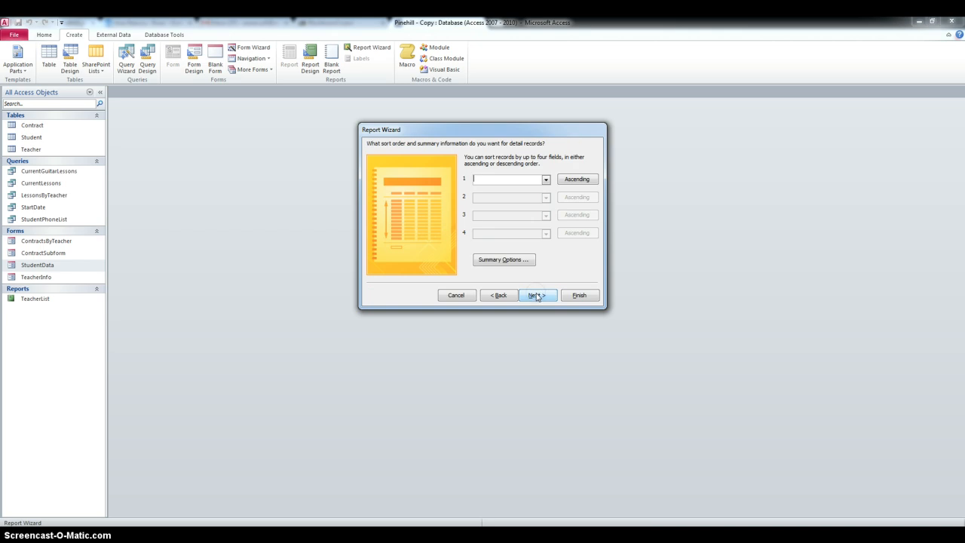
pyautogui.click(545, 179)
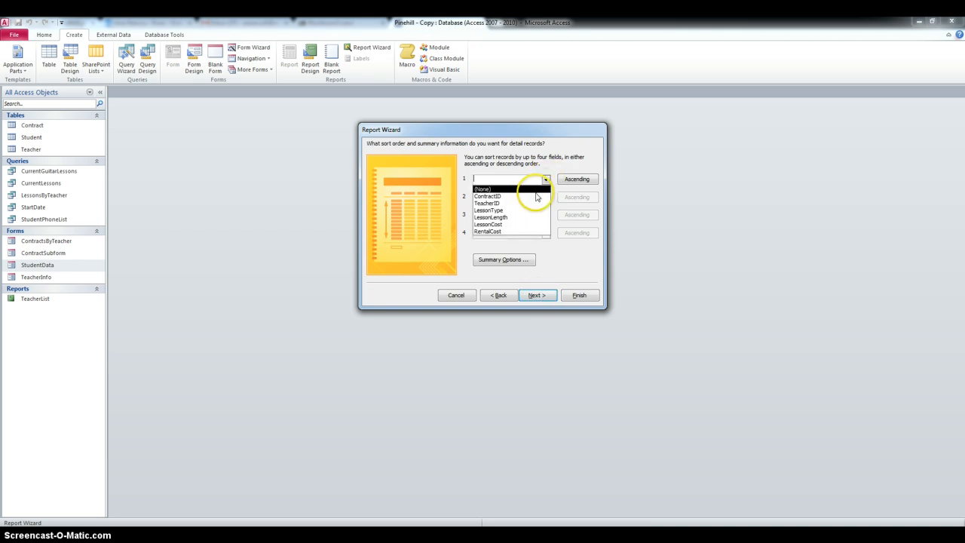
pyautogui.click(535, 196)
pyautogui.click(537, 295)
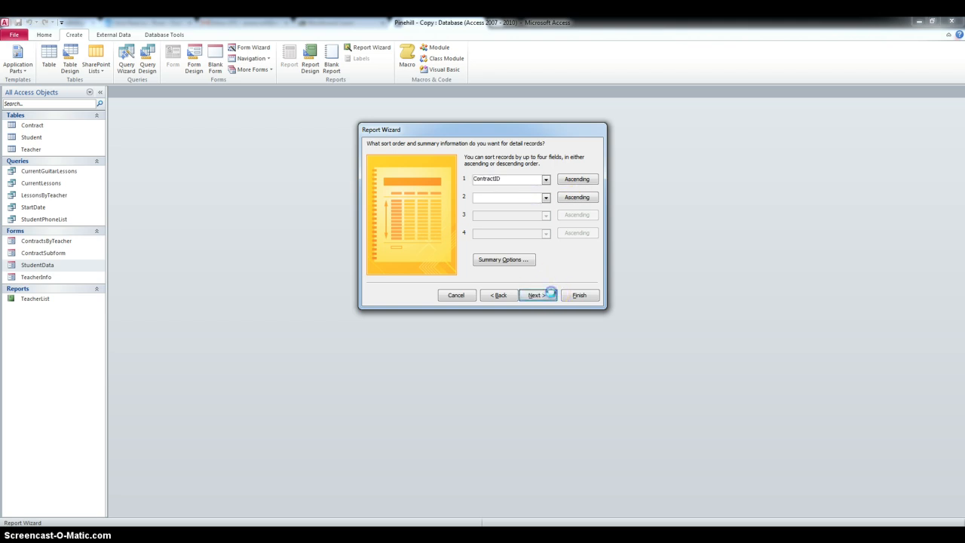
# Give the report an Outline layout with Landscape orientation.
pyautogui.click(511, 232)
pyautogui.click(498, 191)
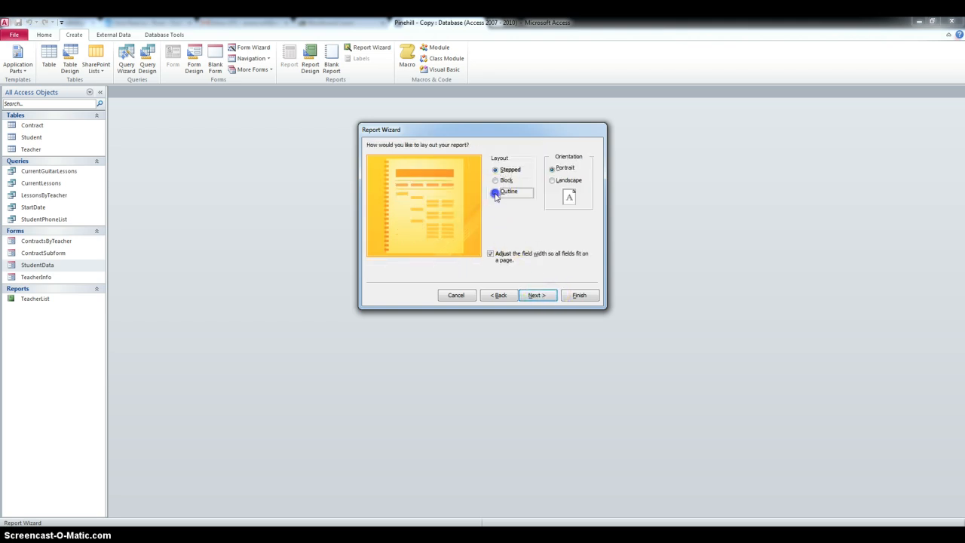
pyautogui.click(554, 180)
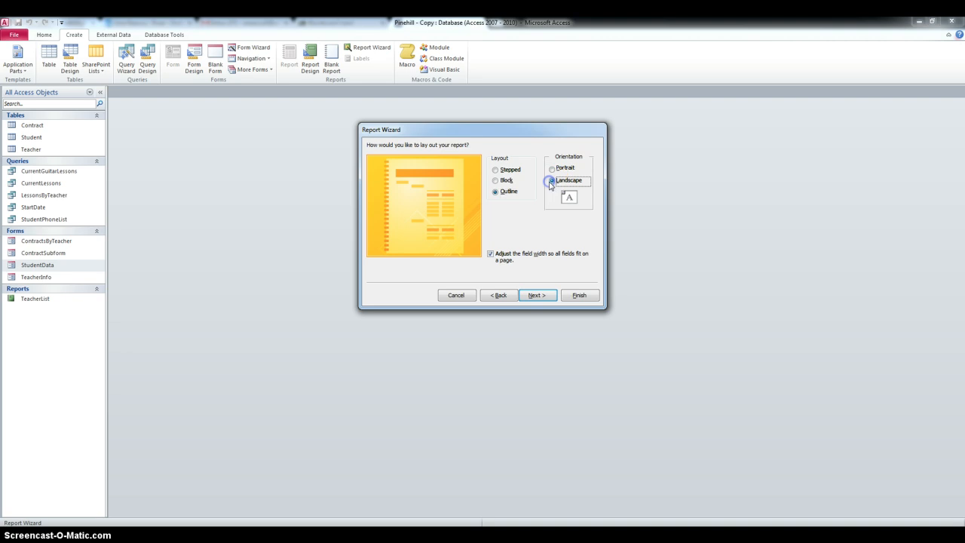
pyautogui.click(538, 295)
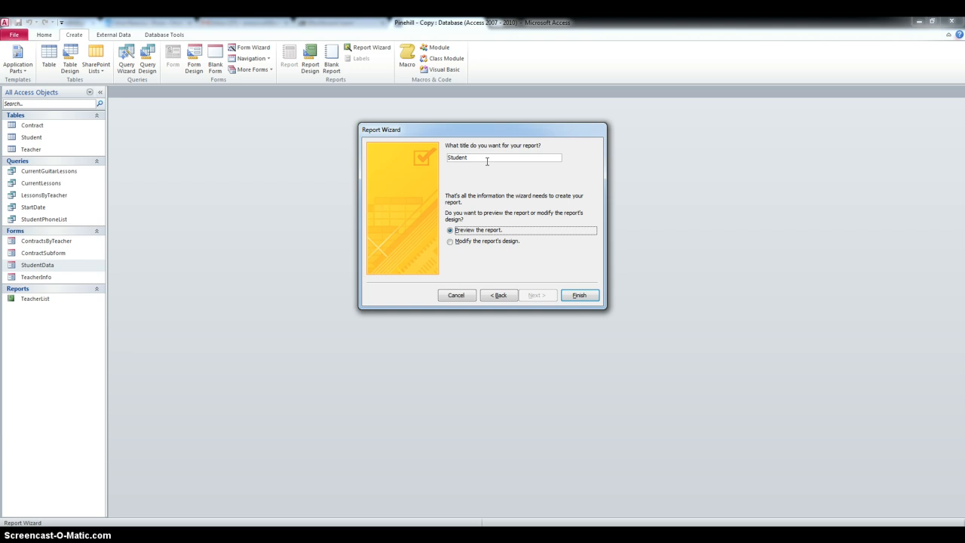
# Title the report StudentContracts, finish the wizard, and switch the report from print preview to Layout View.
pyautogui.click(496, 156)
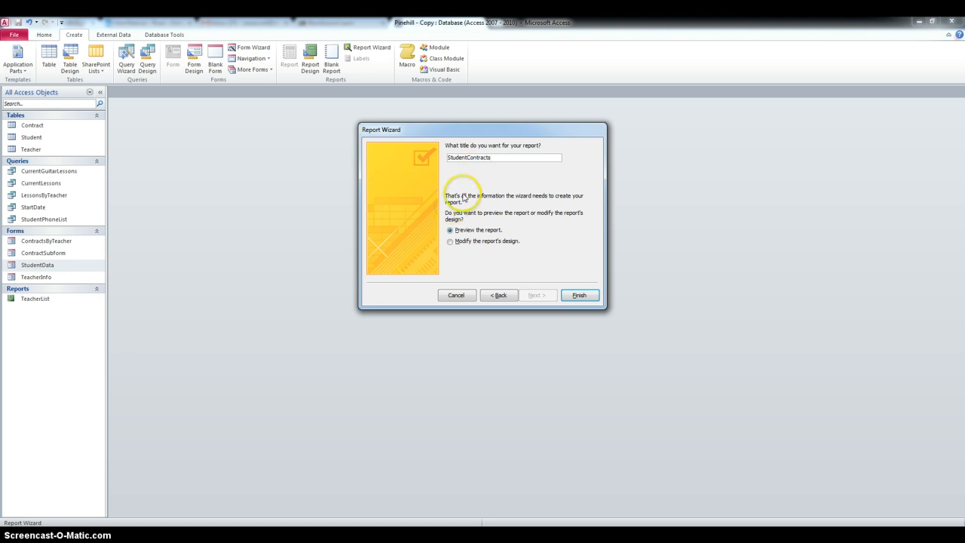
pyautogui.click(573, 297)
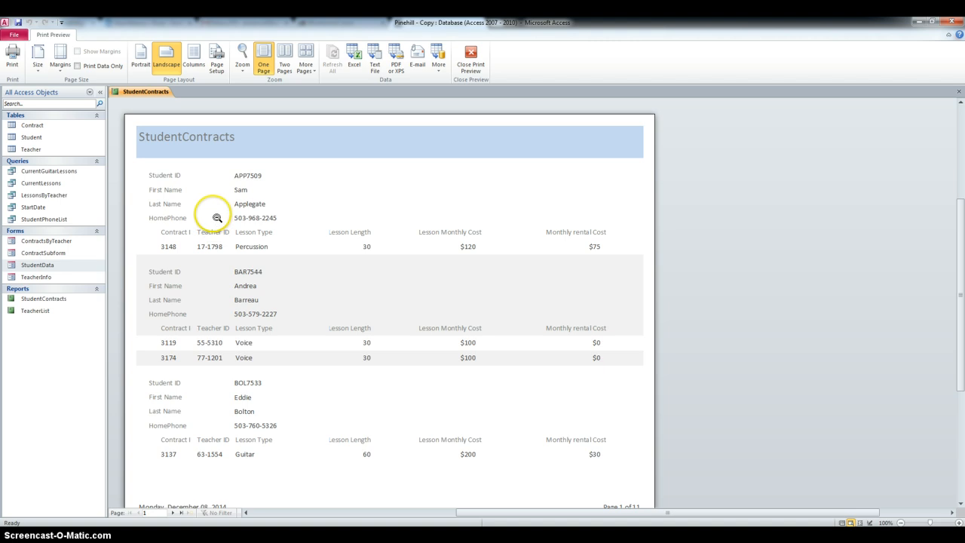
pyautogui.click(472, 54)
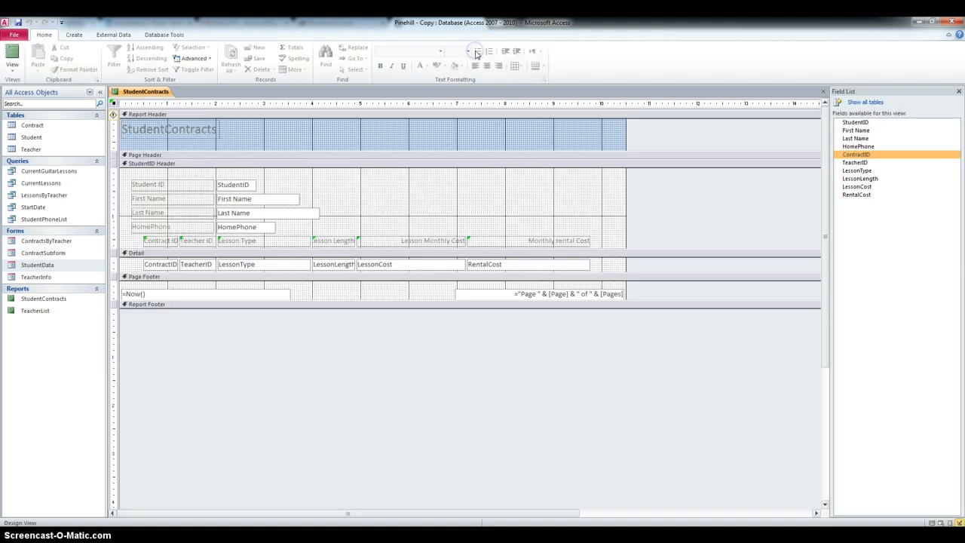
pyautogui.click(12, 65)
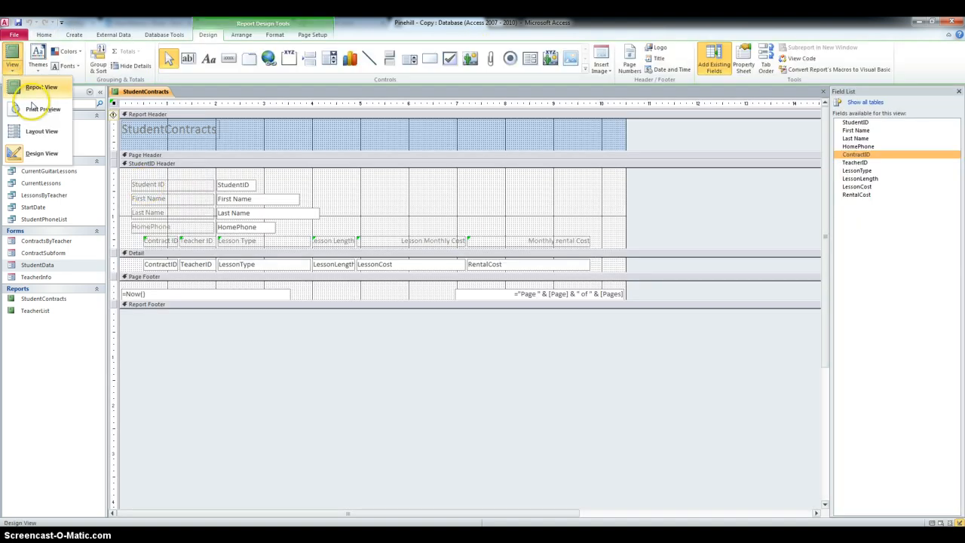
pyautogui.click(35, 132)
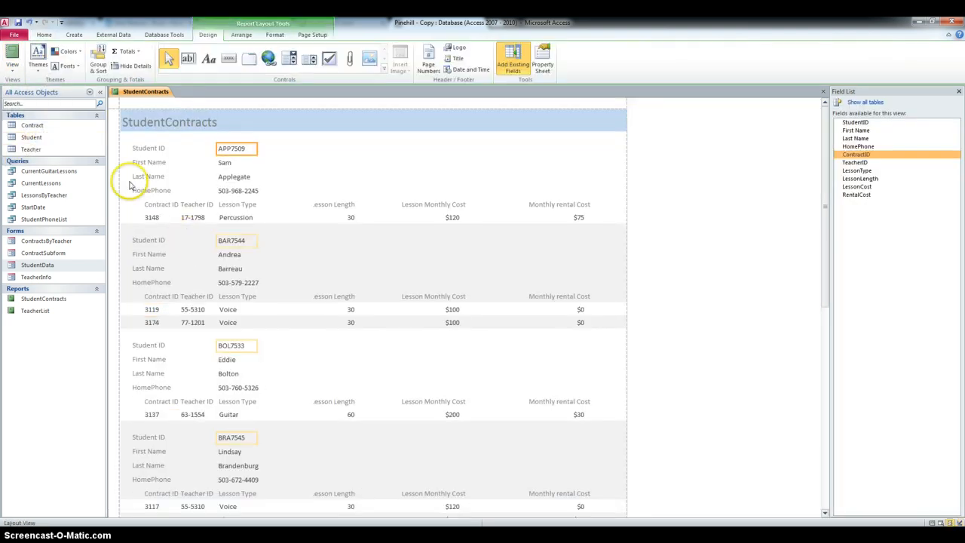
# Apply the built-in Arial theme with orange-red lettering to the StudentContracts report only.
pyautogui.click(37, 65)
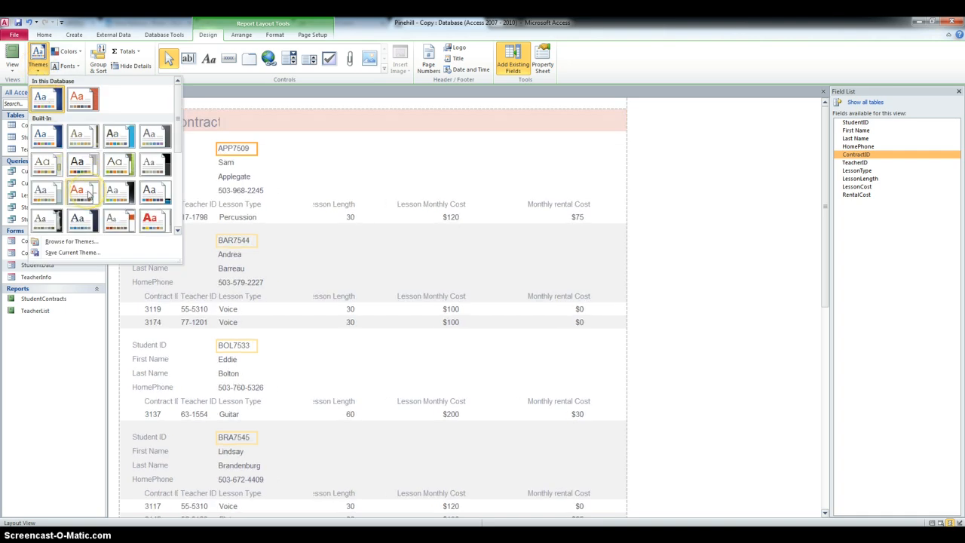
pyautogui.rightClick(88, 193)
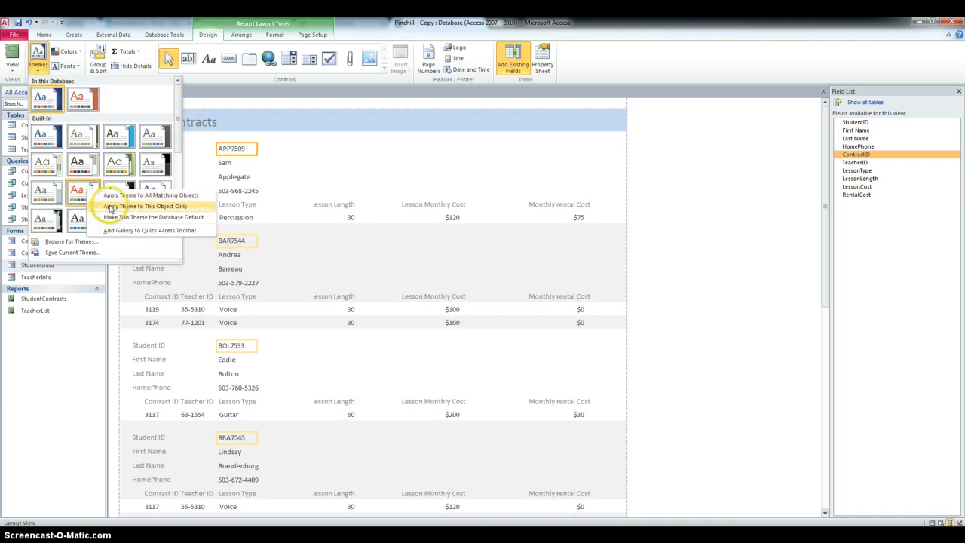
pyautogui.click(112, 207)
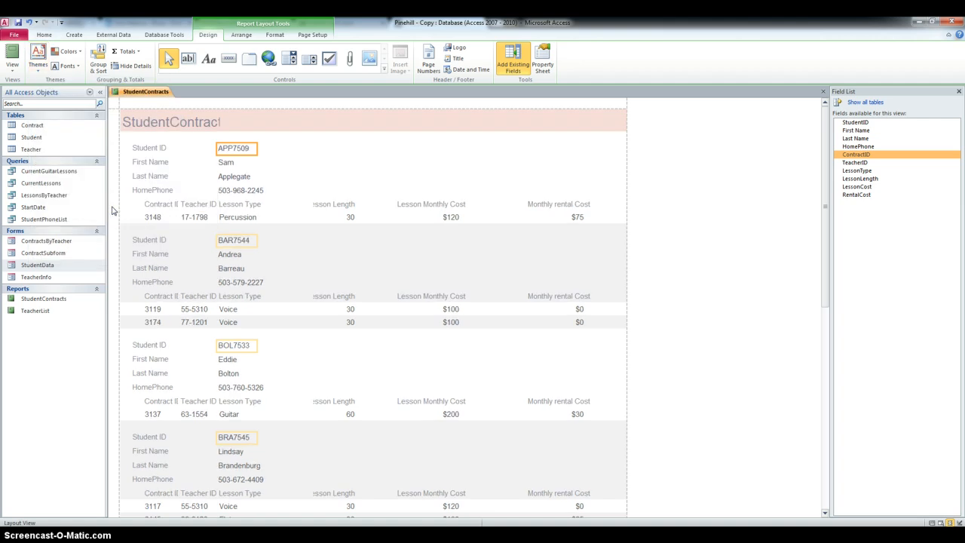
# Widen the report's title label so the whole title fits inside it.
pyautogui.click(158, 120)
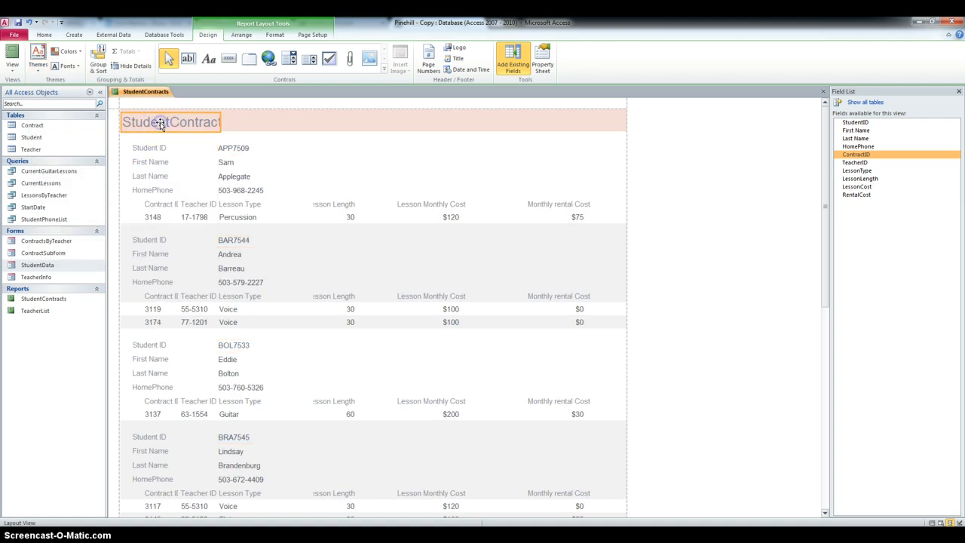
pyautogui.click(221, 123)
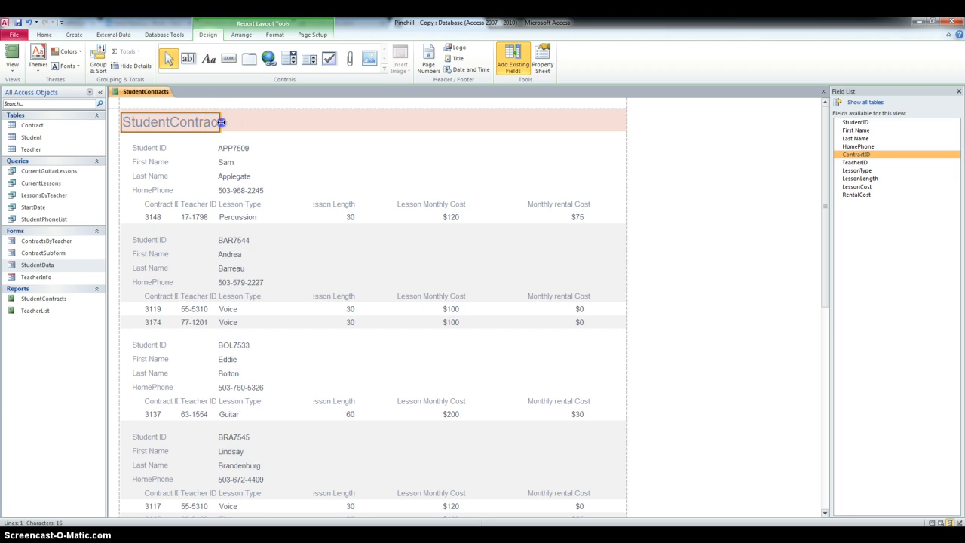
pyautogui.moveTo(229, 123); pyautogui.dragTo(233, 125)
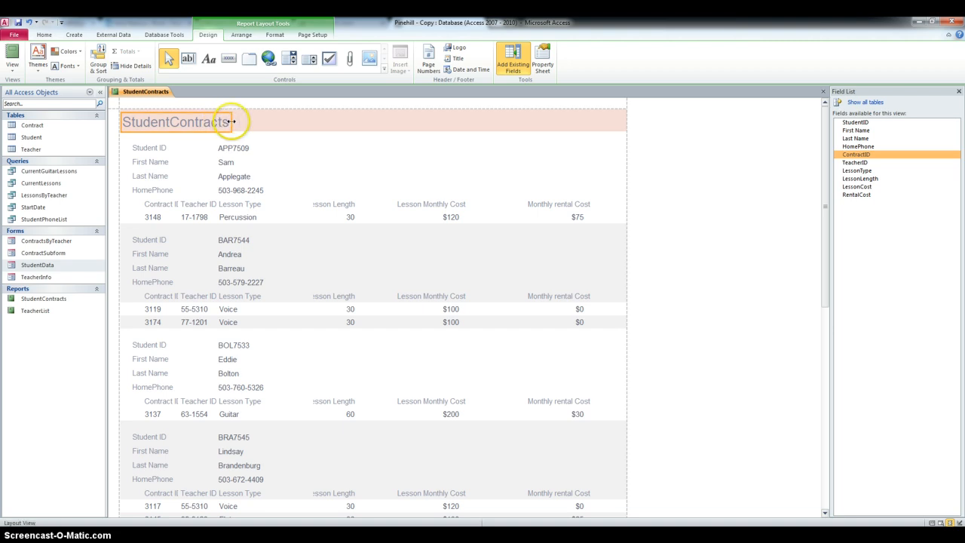
# Change the report title's text to Student Contracts, with a space between the words.
pyautogui.click(175, 127)
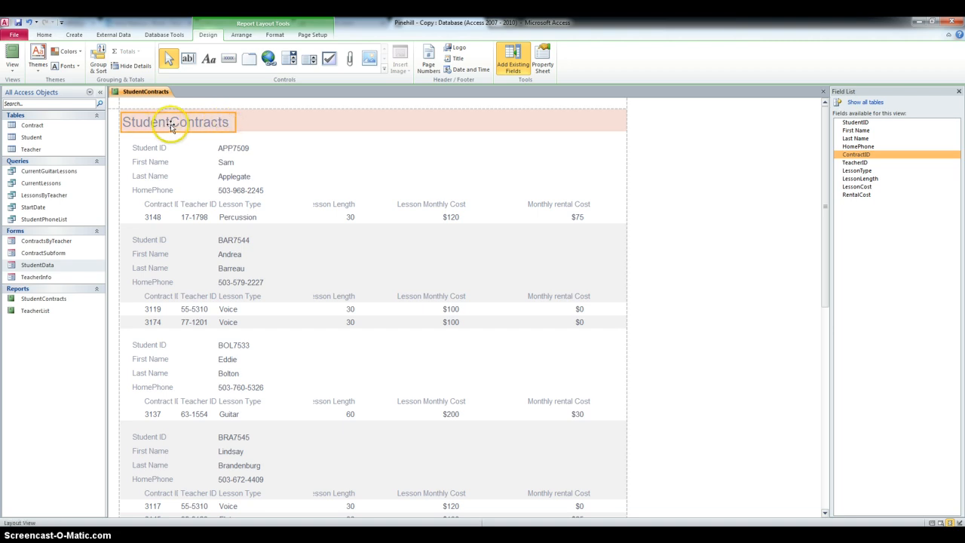
pyautogui.click(171, 125)
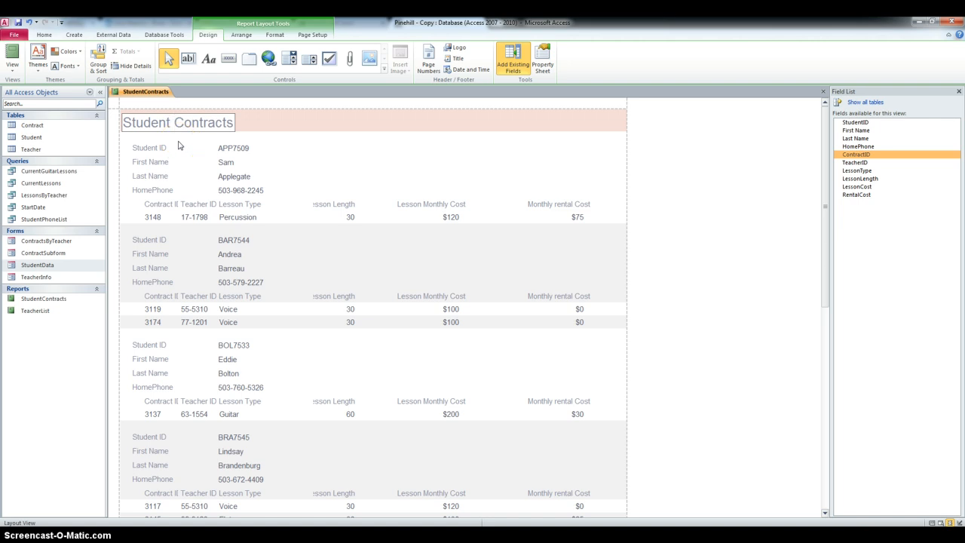
pyautogui.click(112, 143)
pyautogui.click(276, 35)
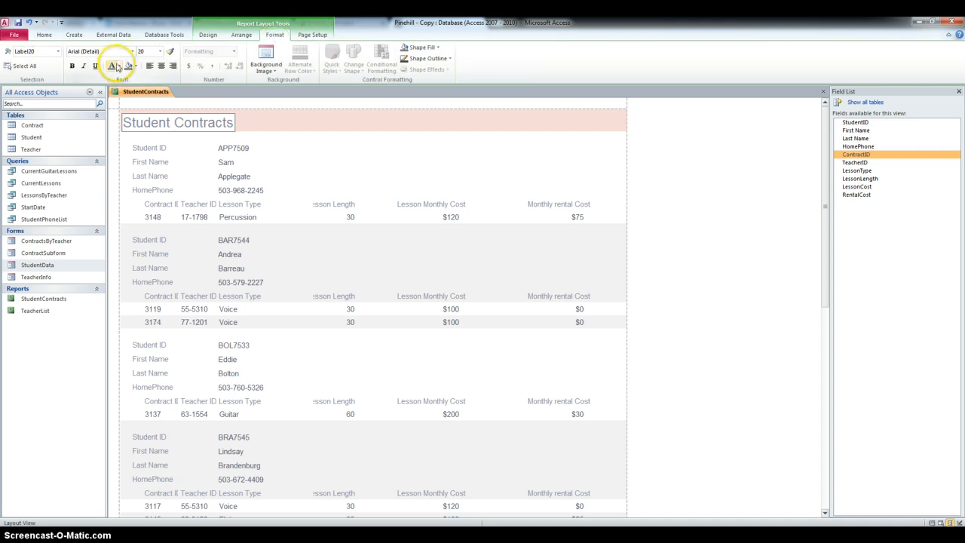
pyautogui.click(119, 67)
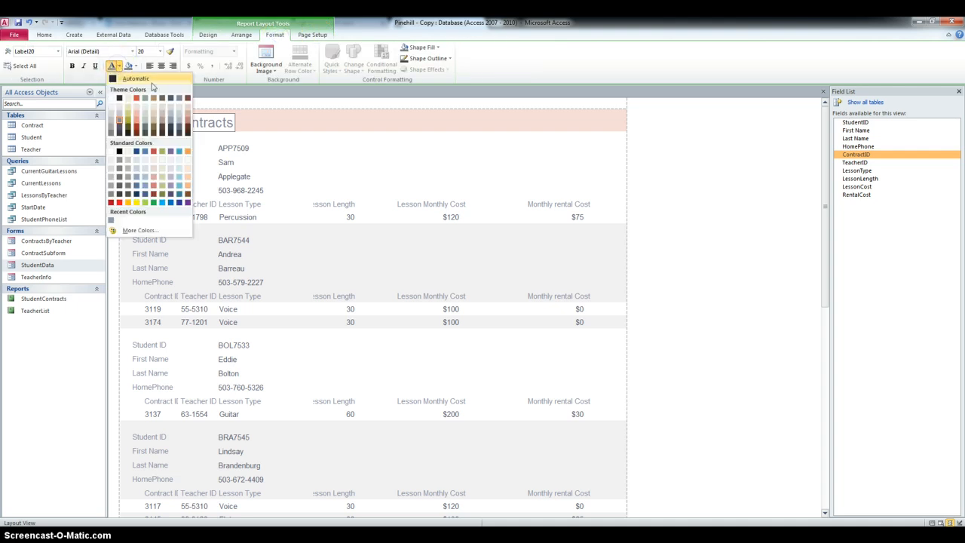
pyautogui.click(170, 123)
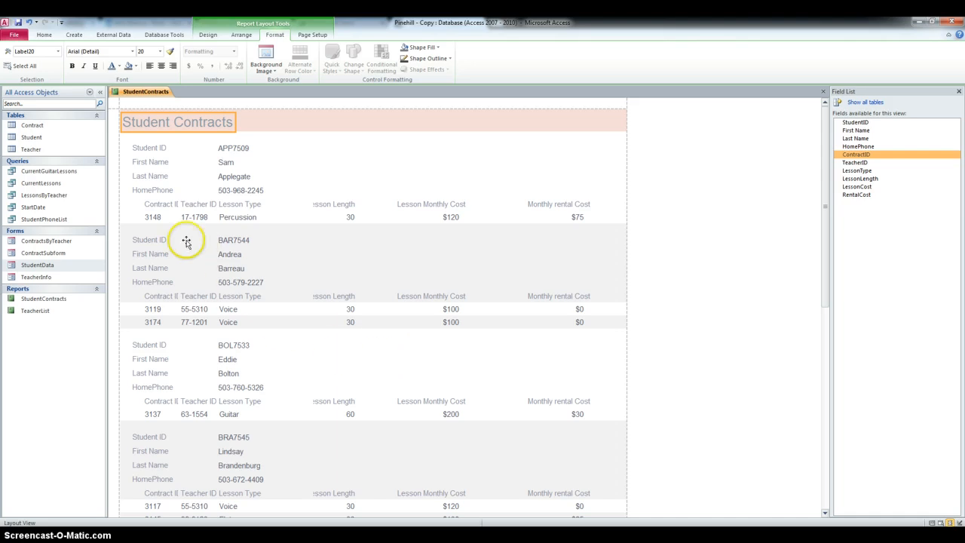
# Widen the Contract ID and Lesson Length column labels toward their left so their full text fits.
pyautogui.click(153, 206)
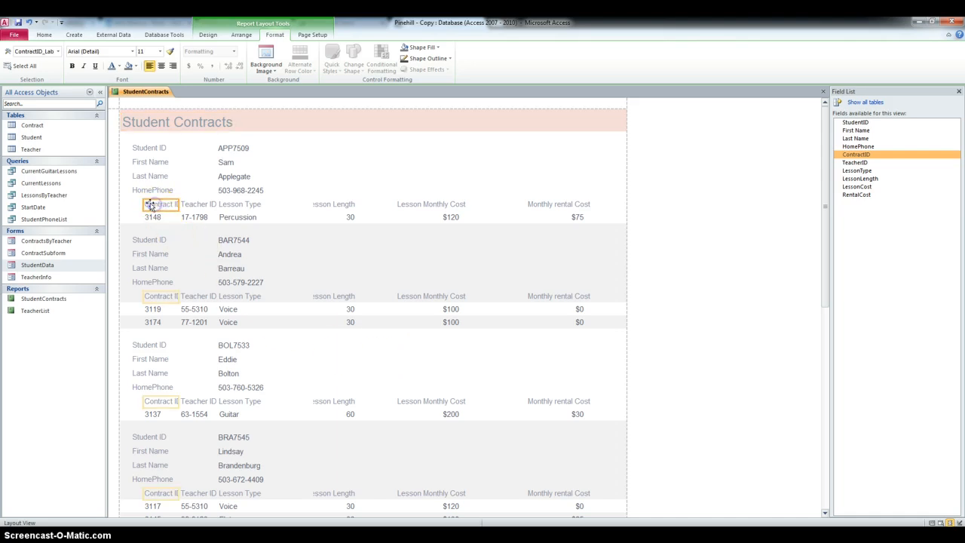
pyautogui.click(142, 204)
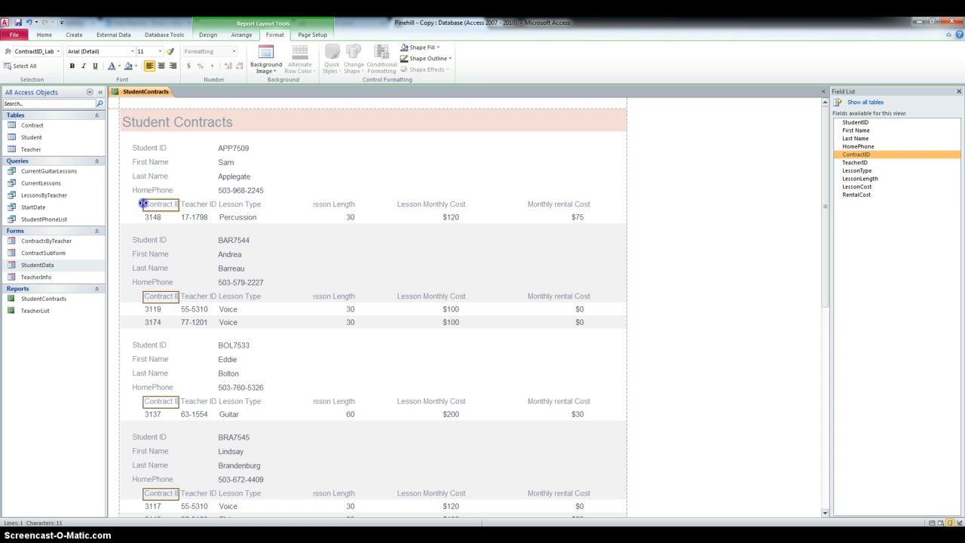
pyautogui.click(134, 204)
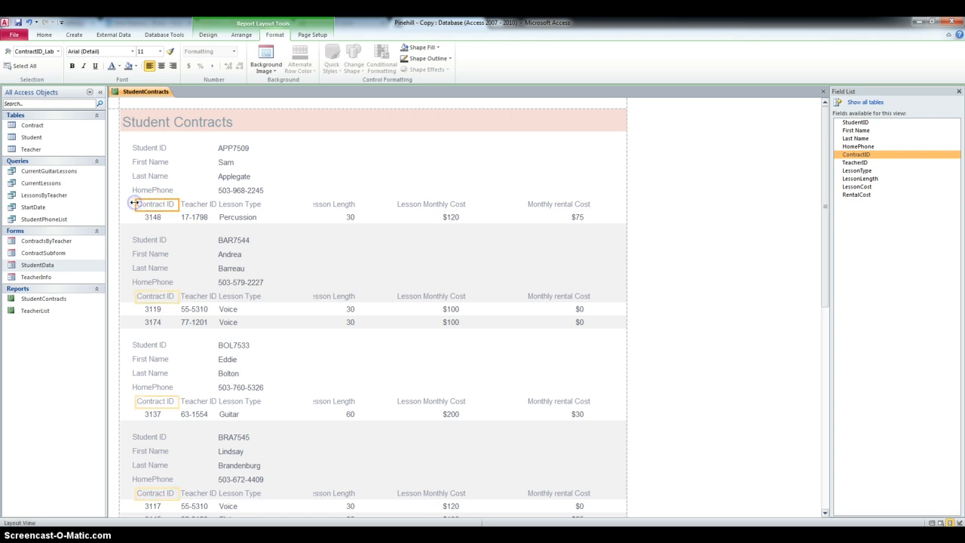
pyautogui.click(334, 204)
pyautogui.moveTo(307, 203); pyautogui.dragTo(298, 201)
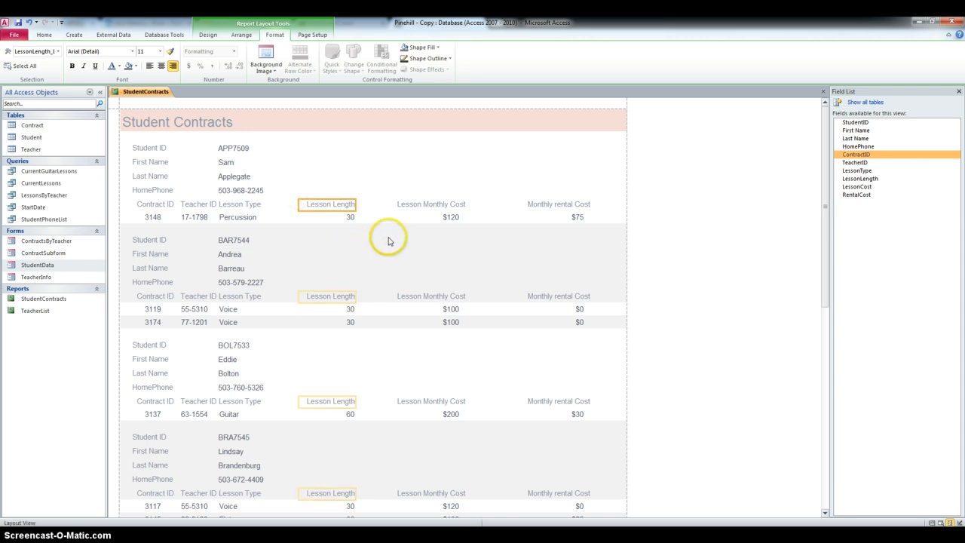
# Narrow the page number box in the report's footer from its right edge, and return to the beginning of the report.
pyautogui.scroll(-2, 491, 261)
pyautogui.moveTo(824, 208); pyautogui.dragTo(827, 509)
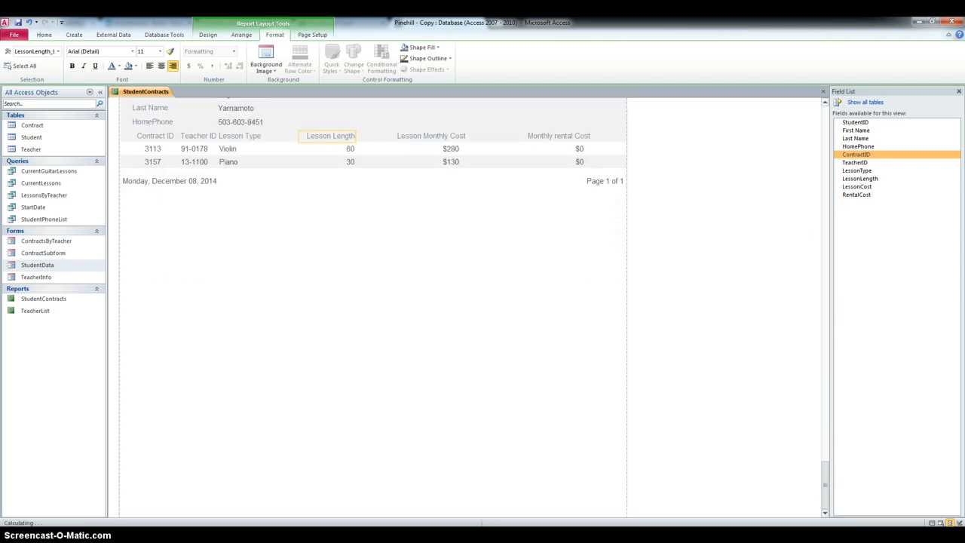
pyautogui.click(595, 181)
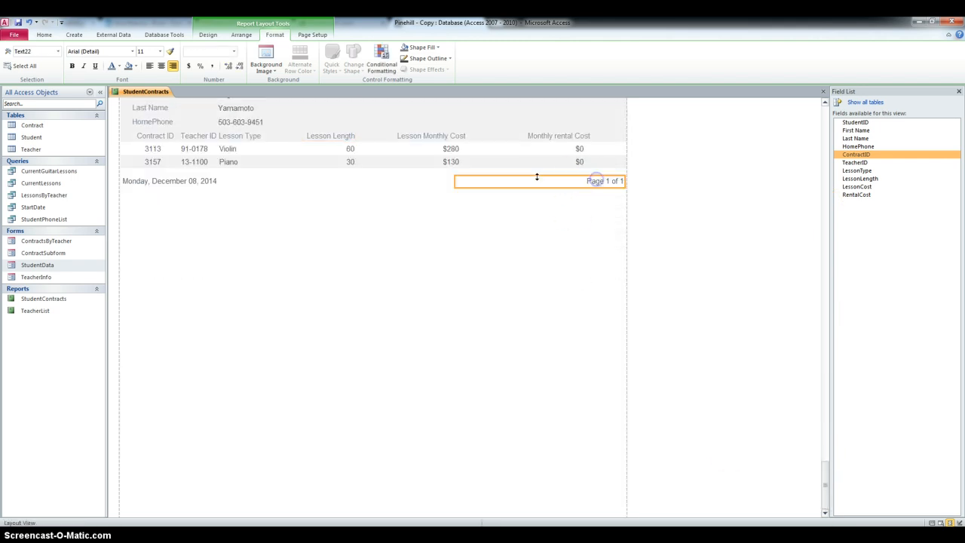
pyautogui.click(609, 181)
pyautogui.moveTo(605, 180); pyautogui.dragTo(606, 182)
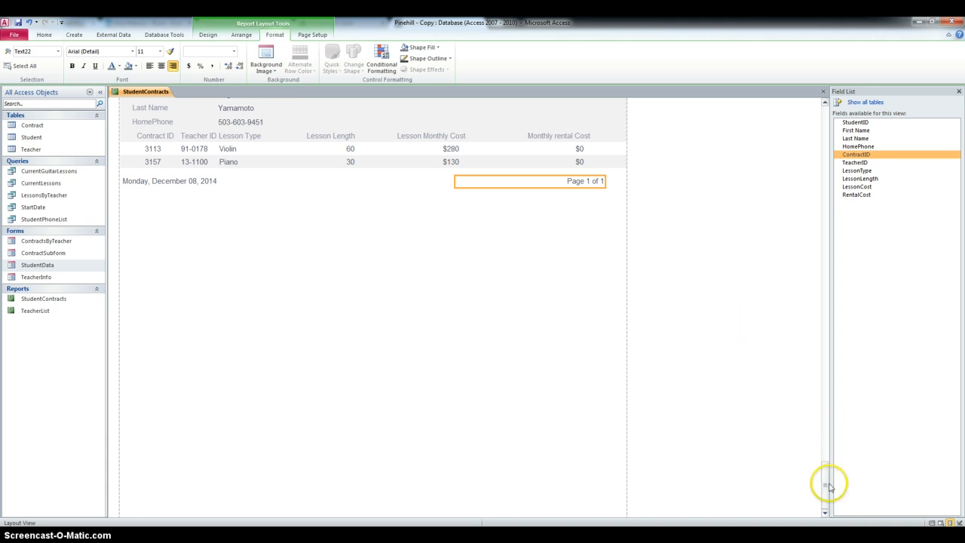
pyautogui.moveTo(826, 485); pyautogui.dragTo(826, 108)
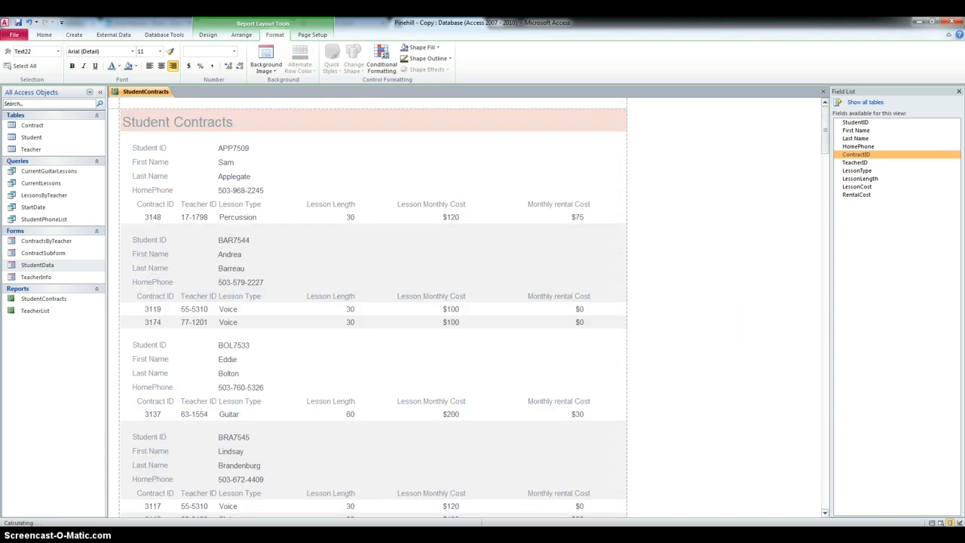
# Insert Piano.bmp from the CIS101\Access Tutorial 1\Access 1 Case 1 folder as the report's logo and place it just right of the title text.
pyautogui.click(301, 27)
pyautogui.click(311, 35)
pyautogui.click(241, 35)
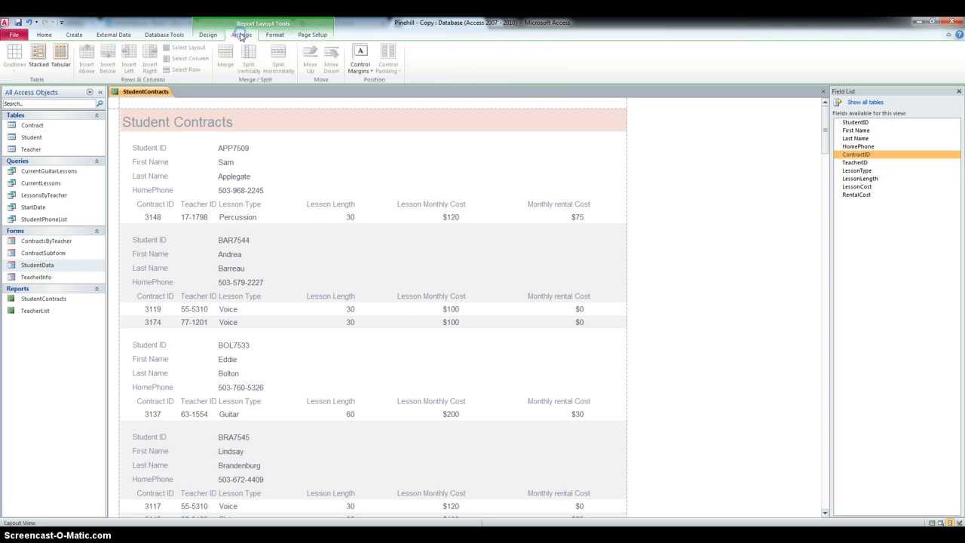
pyautogui.click(209, 37)
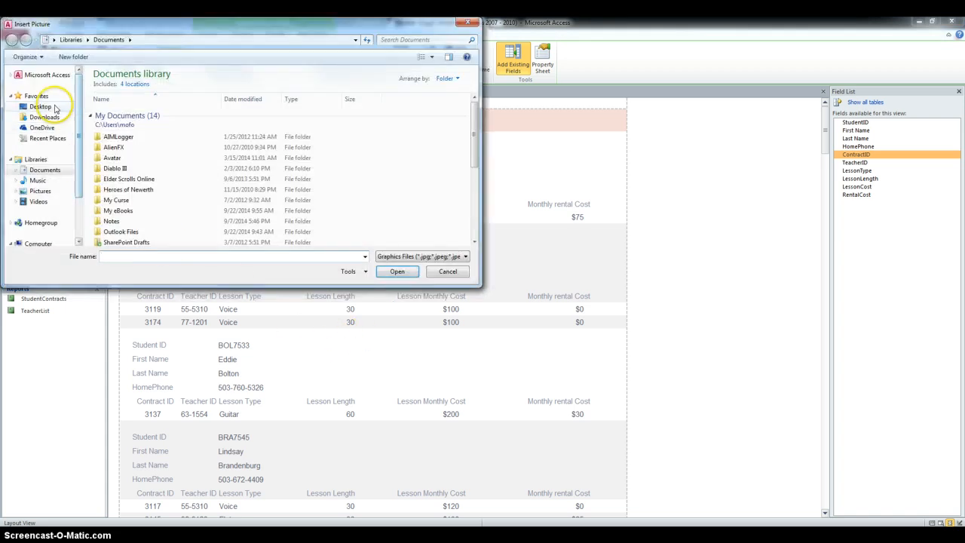
pyautogui.click(43, 106)
pyautogui.doubleClick(116, 134)
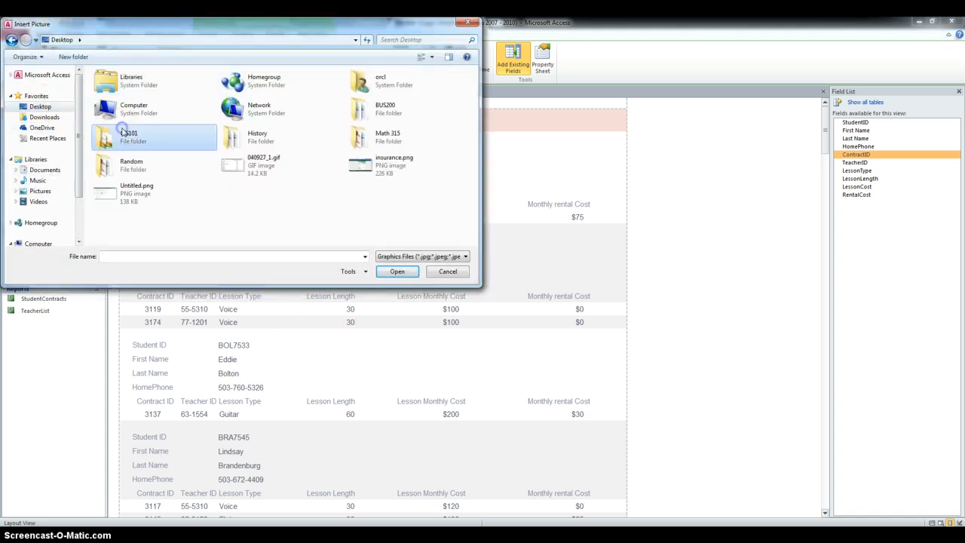
pyautogui.doubleClick(122, 106)
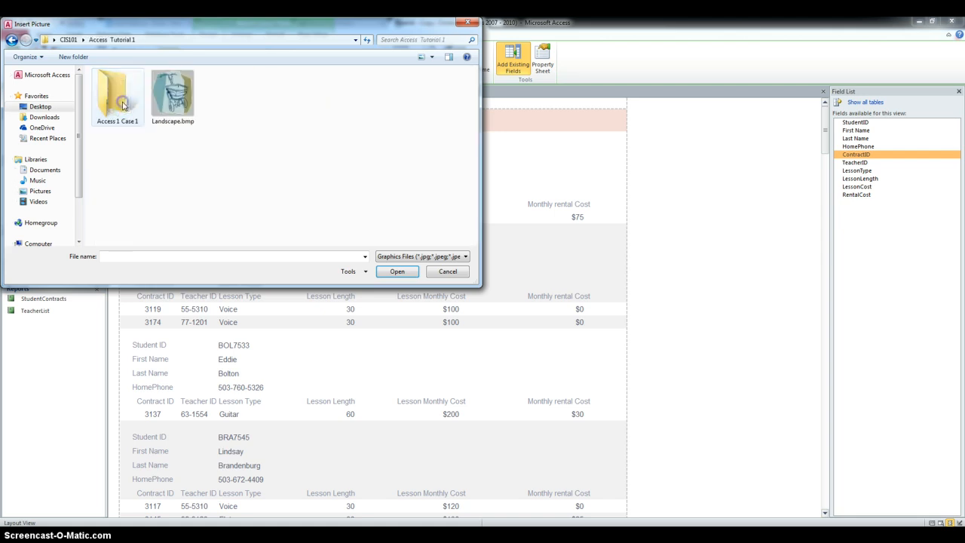
pyautogui.doubleClick(123, 106)
pyautogui.click(123, 105)
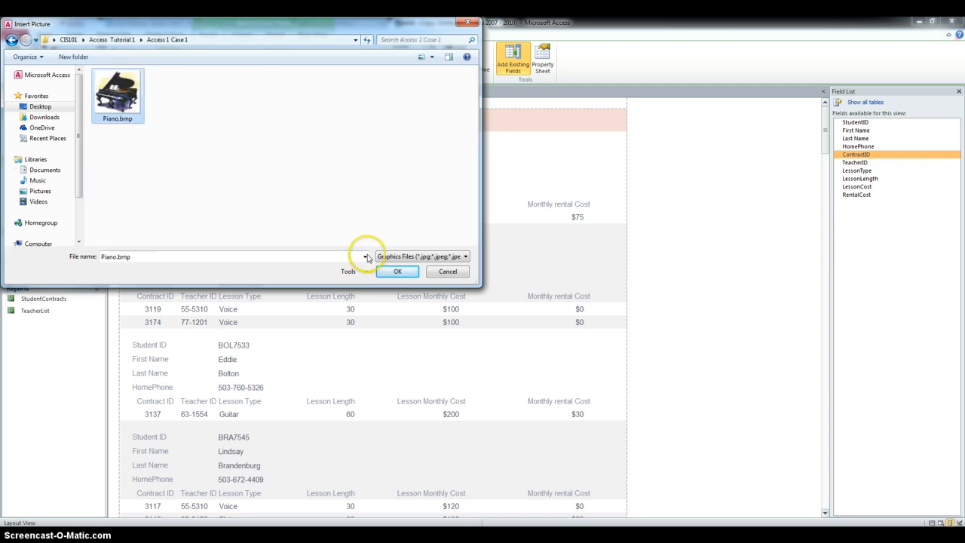
pyautogui.click(392, 272)
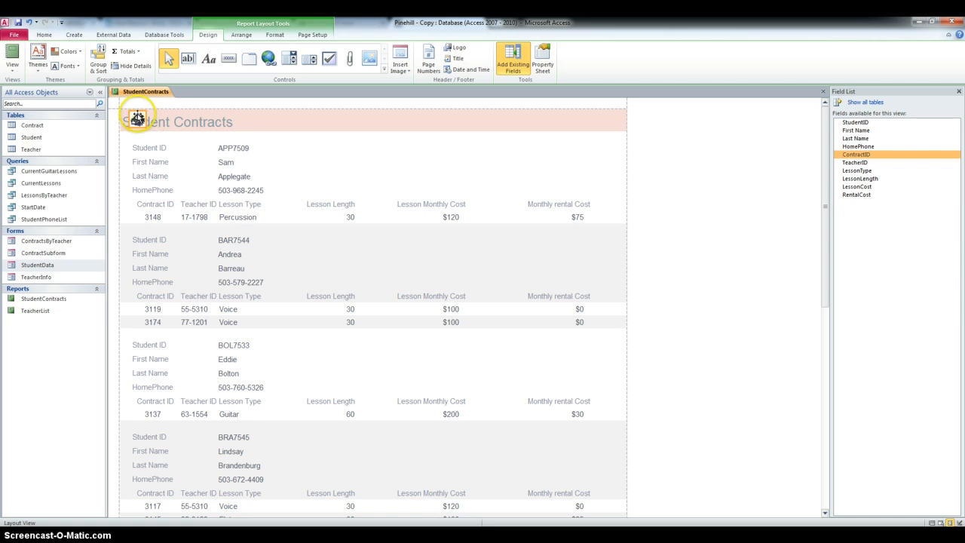
pyautogui.click(247, 122)
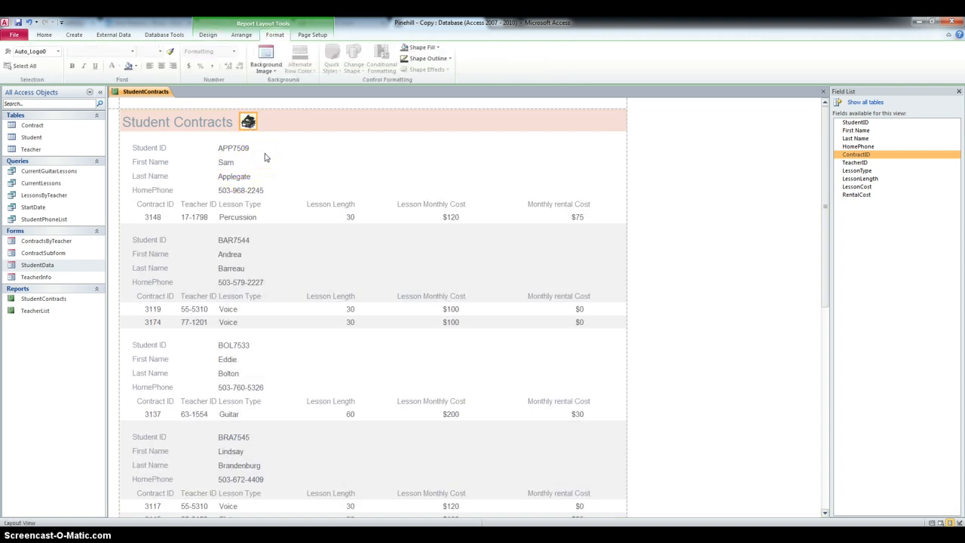
# Create a conditional formatting rule for the LessonCost values whose field value is greater than 200.
pyautogui.click(449, 217)
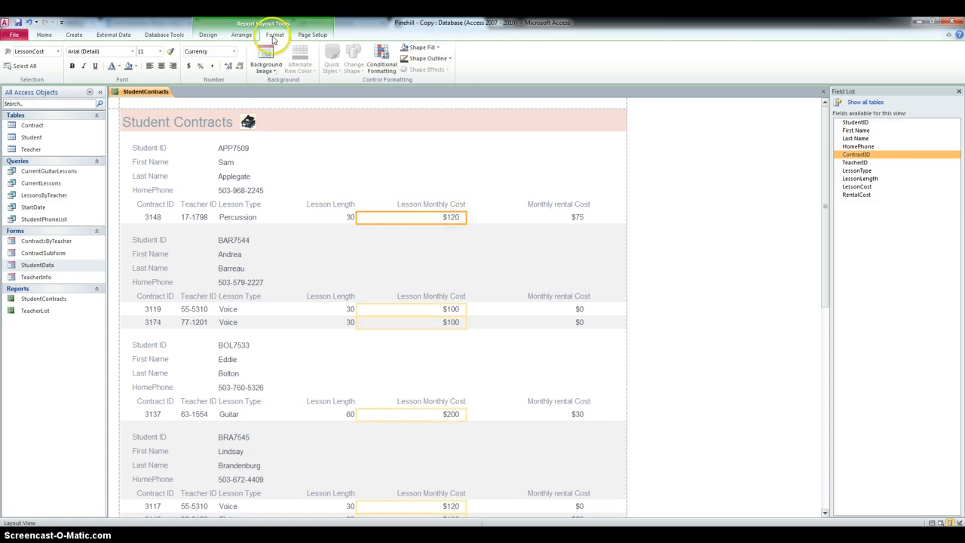
pyautogui.click(383, 56)
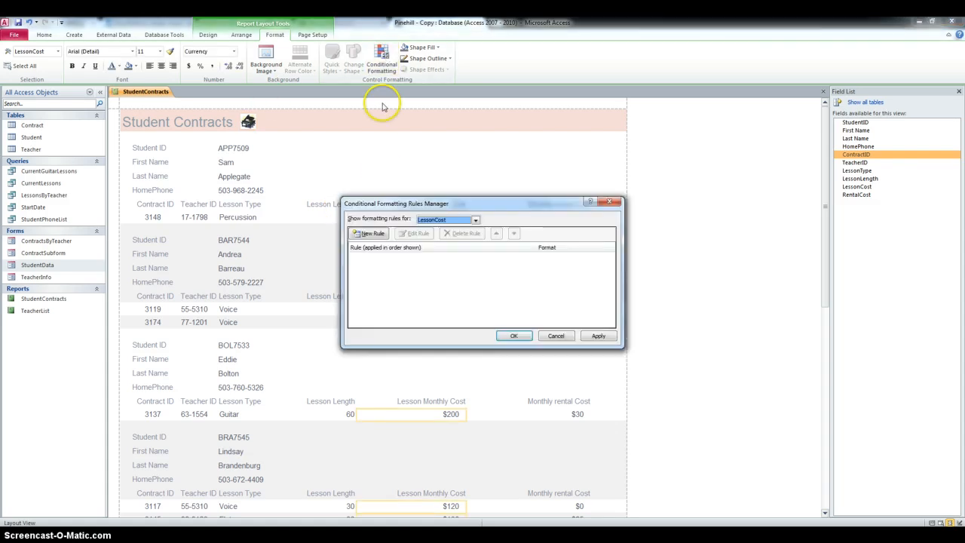
pyautogui.click(370, 235)
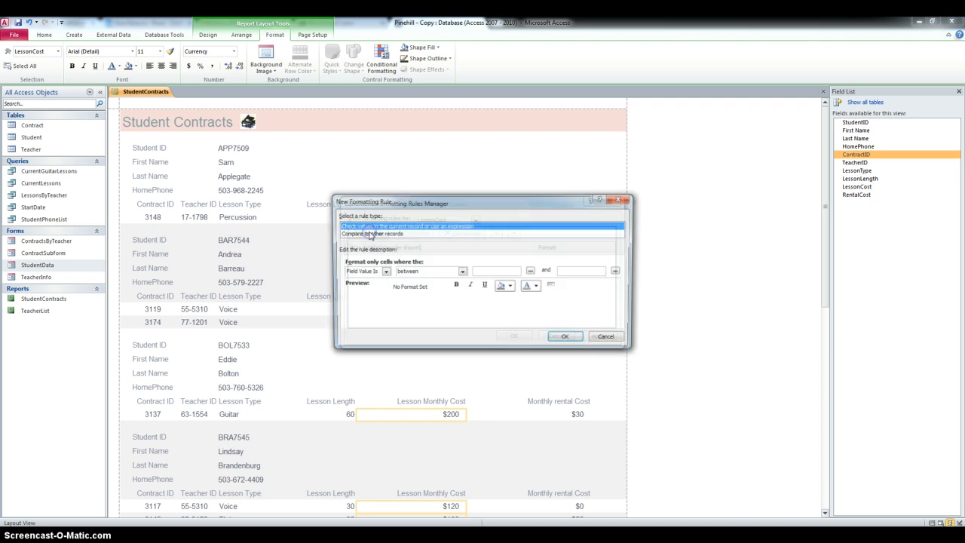
pyautogui.click(460, 272)
pyautogui.click(444, 308)
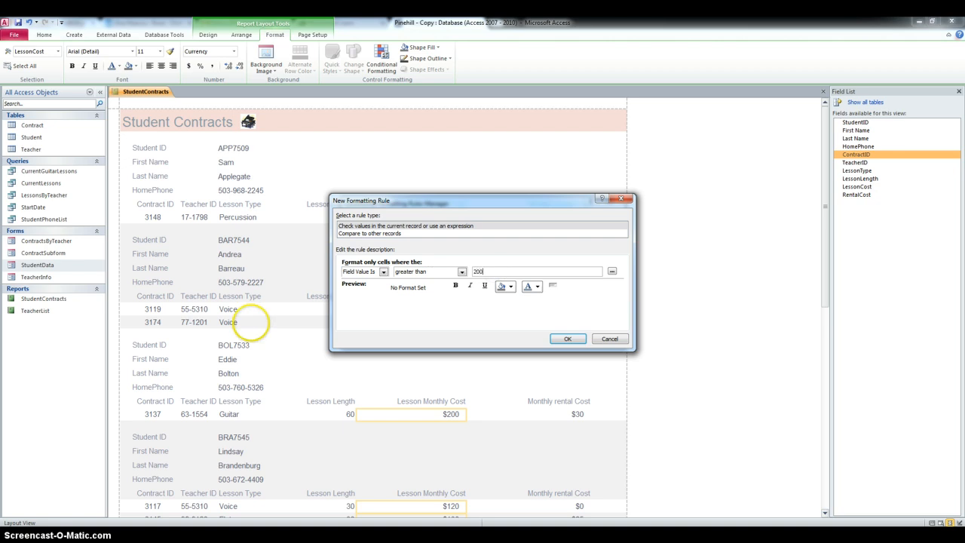
# Set the rule's format to bold text in the Maroon 5 font color and apply the rule to the report.
pyautogui.click(456, 287)
pyautogui.click(538, 287)
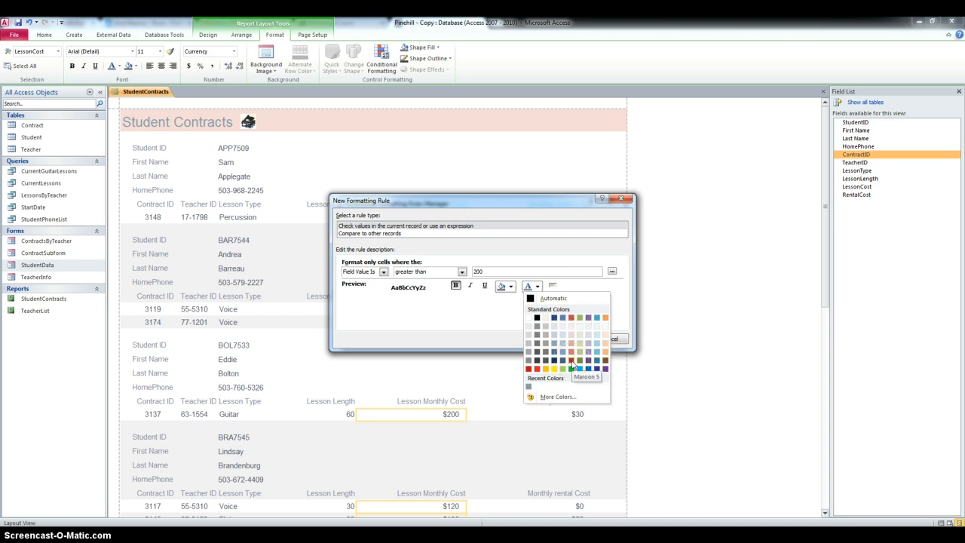
pyautogui.click(572, 363)
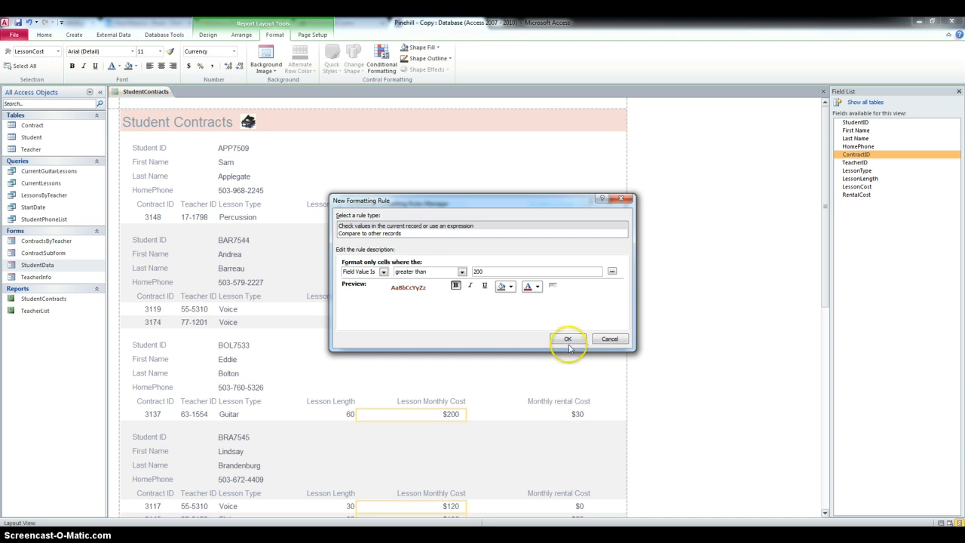
pyautogui.click(566, 339)
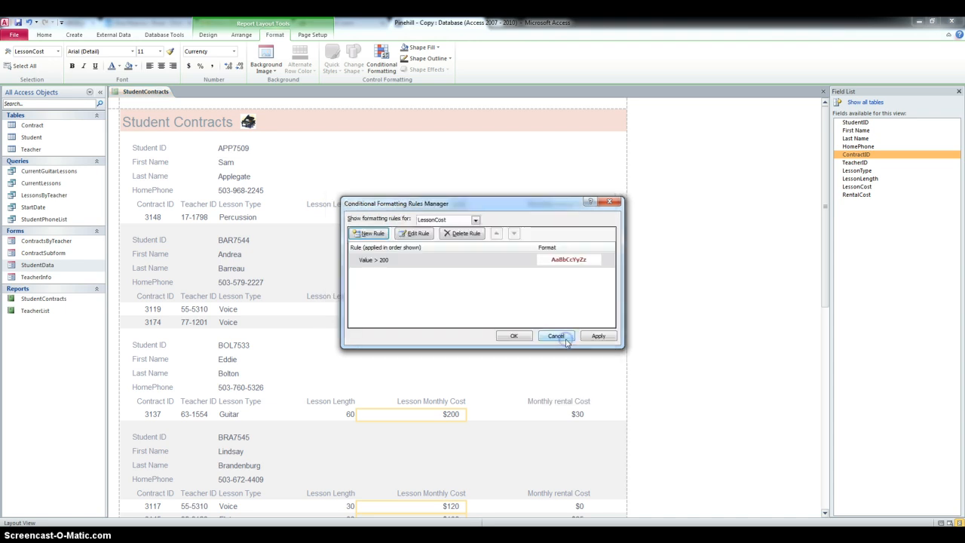
pyautogui.click(513, 335)
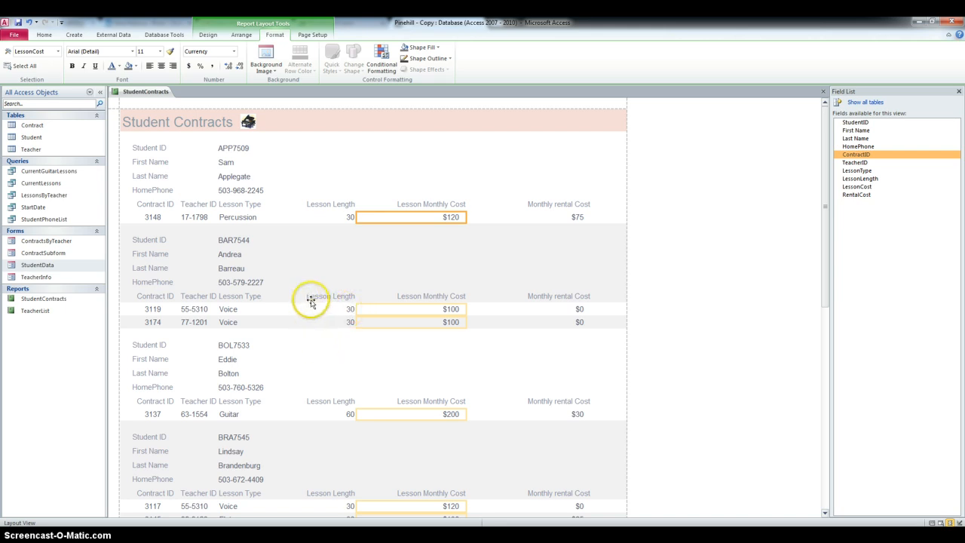
# Show the report in Report View and examine the Lesson Monthly Cost formatting through to the end of the report.
pyautogui.click(44, 35)
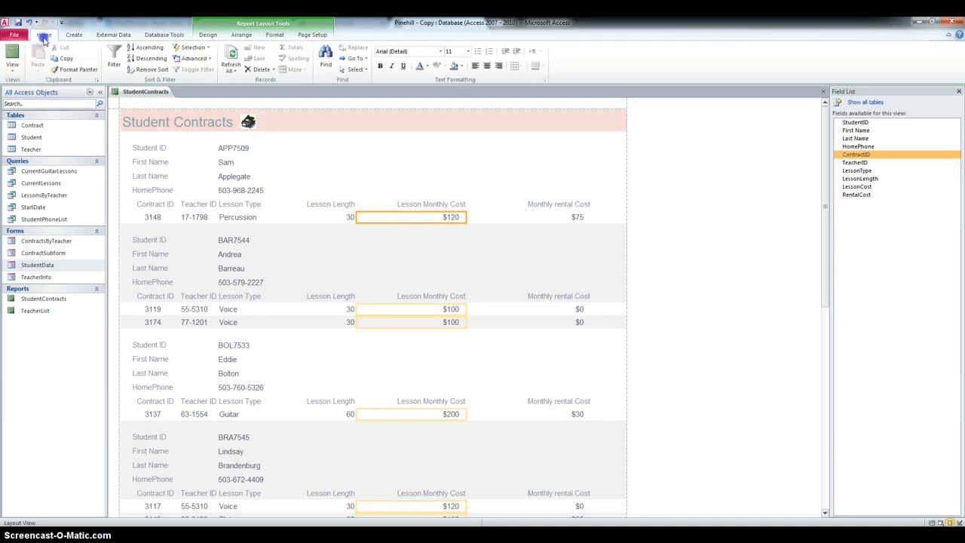
pyautogui.click(13, 66)
pyautogui.click(26, 88)
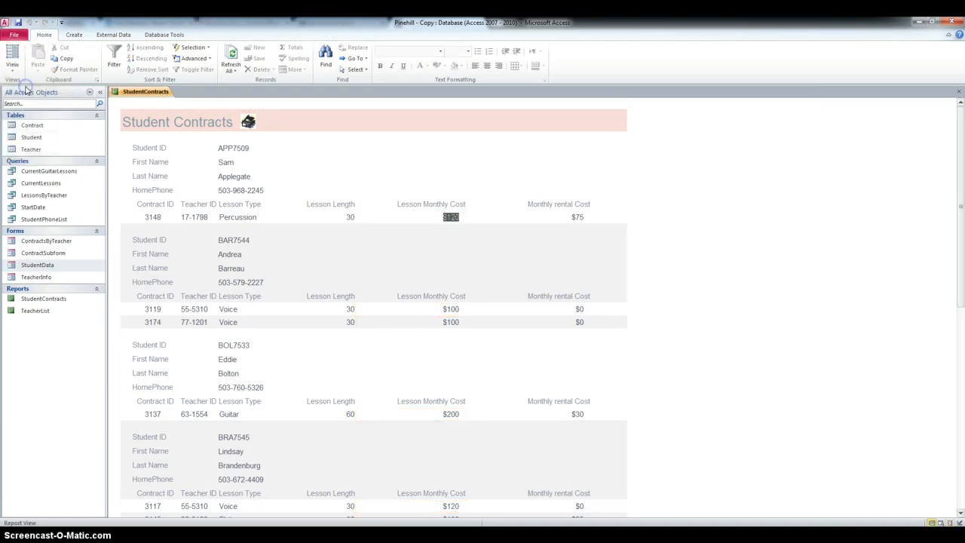
pyautogui.click(558, 217)
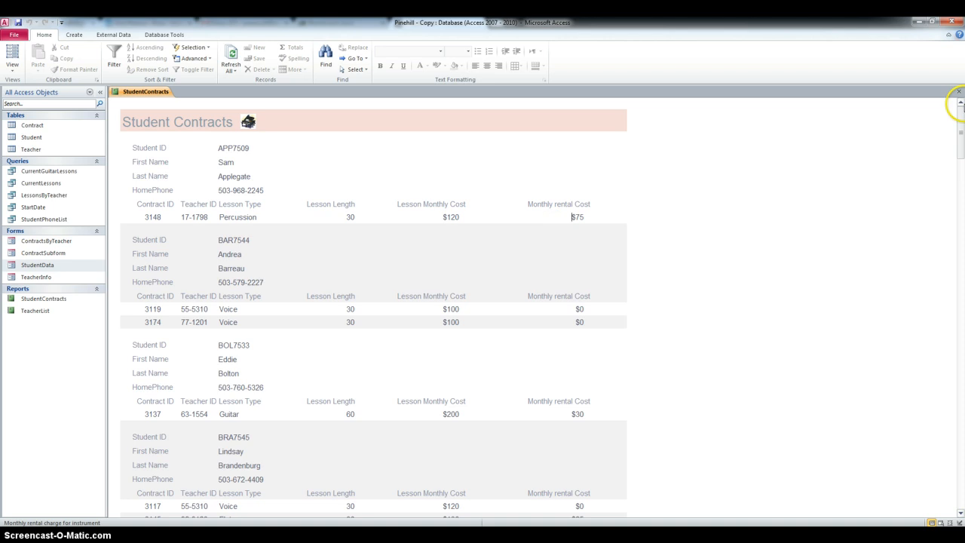
pyautogui.moveTo(961, 124); pyautogui.dragTo(961, 242)
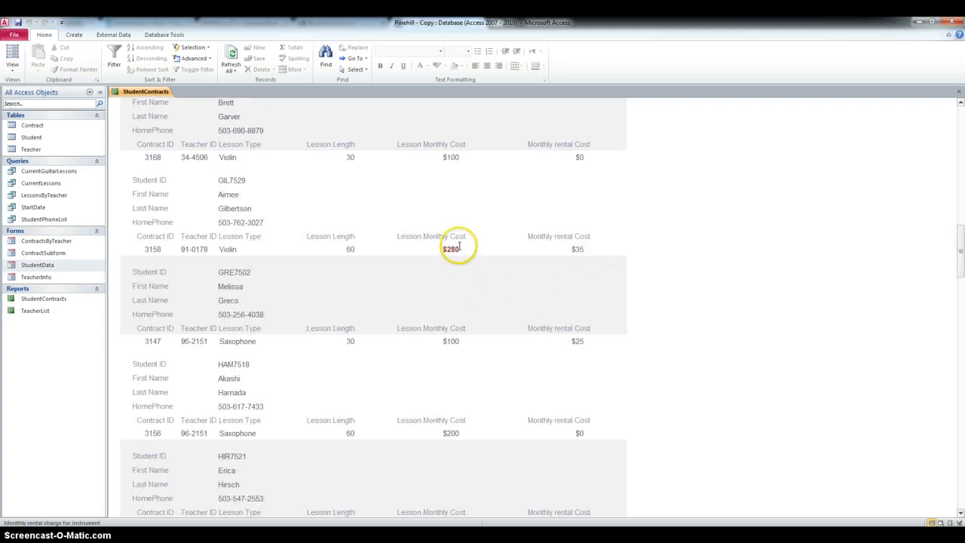
pyautogui.moveTo(961, 248); pyautogui.dragTo(961, 273)
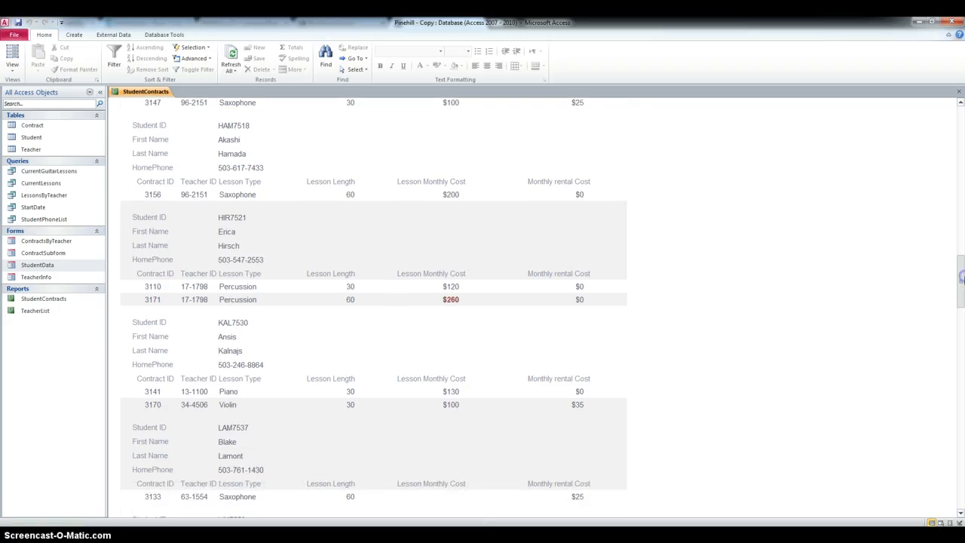
pyautogui.scroll(-4, 674, 294)
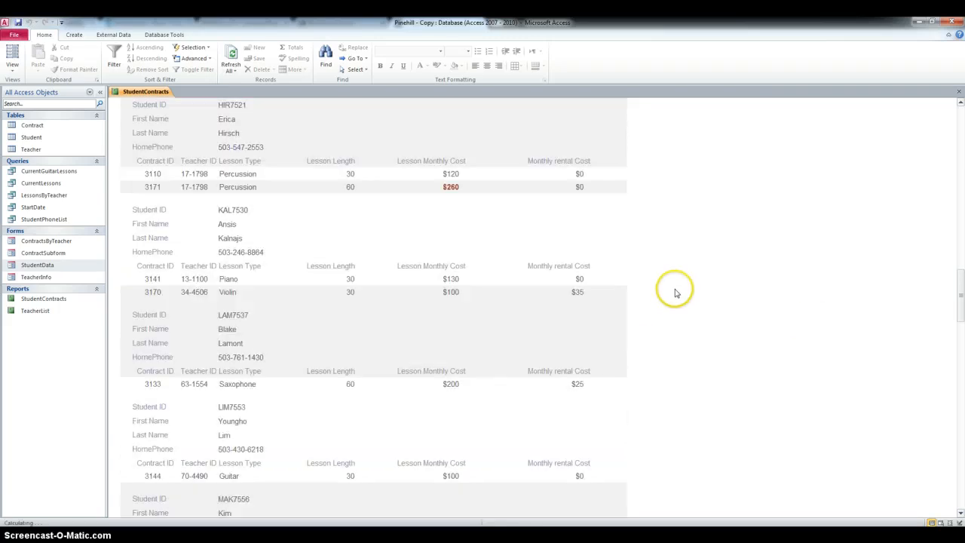
pyautogui.scroll(-10, 672, 291)
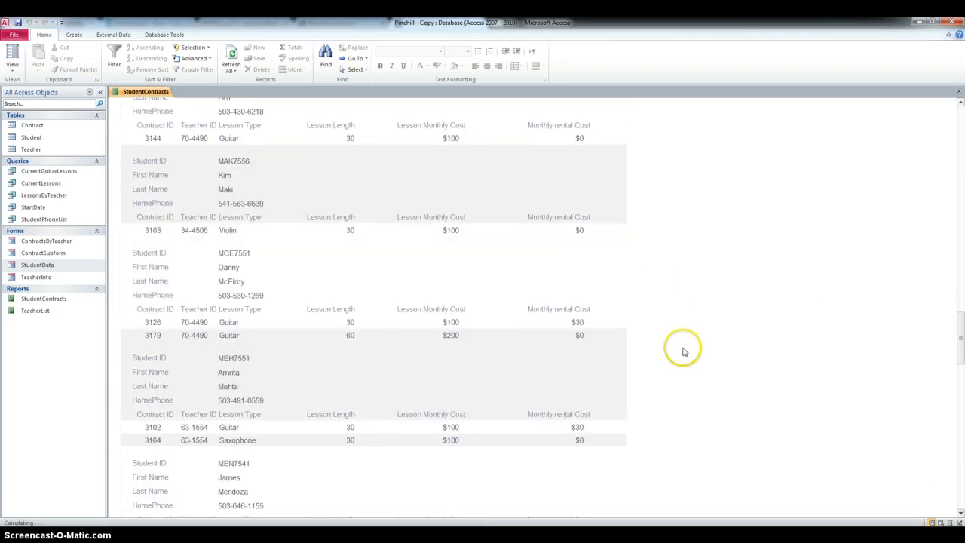
pyautogui.scroll(-8, 681, 347)
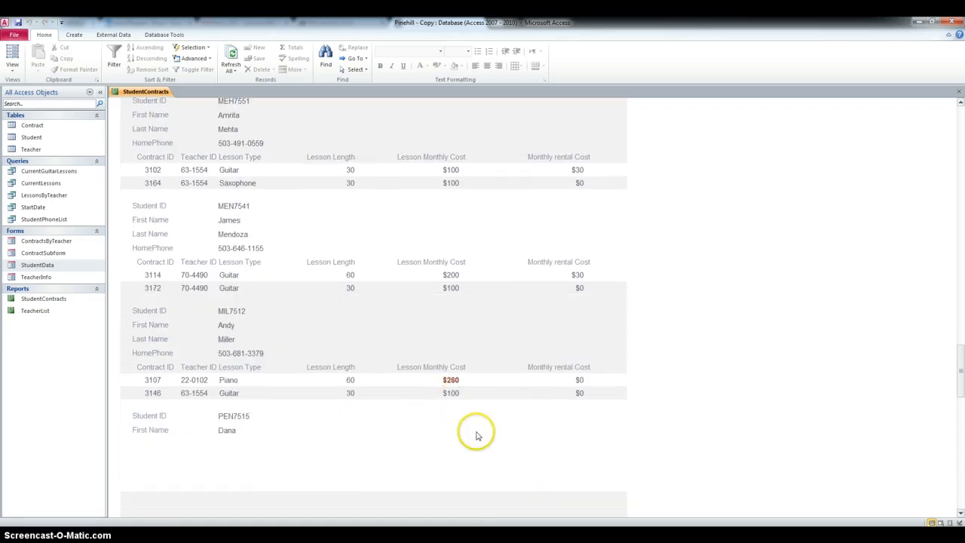
pyautogui.scroll(-12, 517, 427)
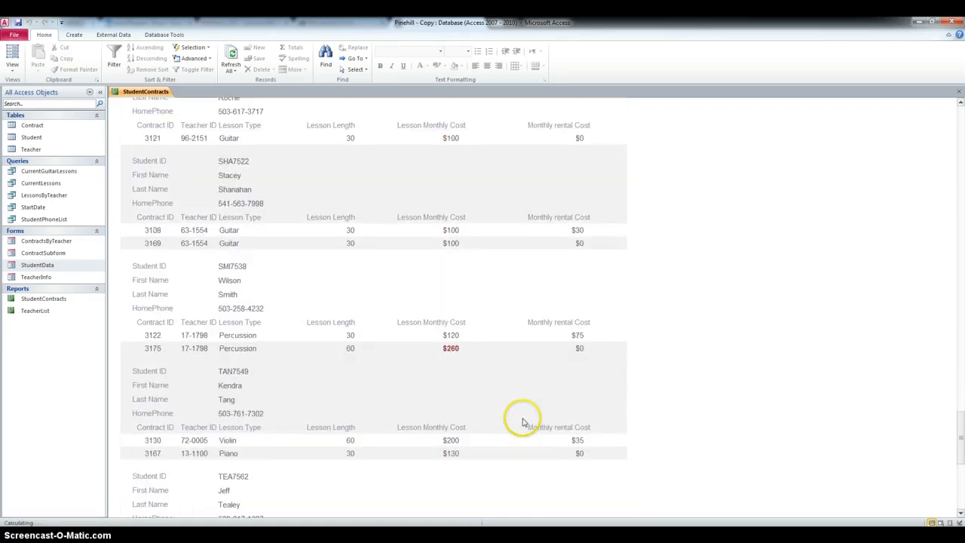
pyautogui.scroll(-10, 524, 422)
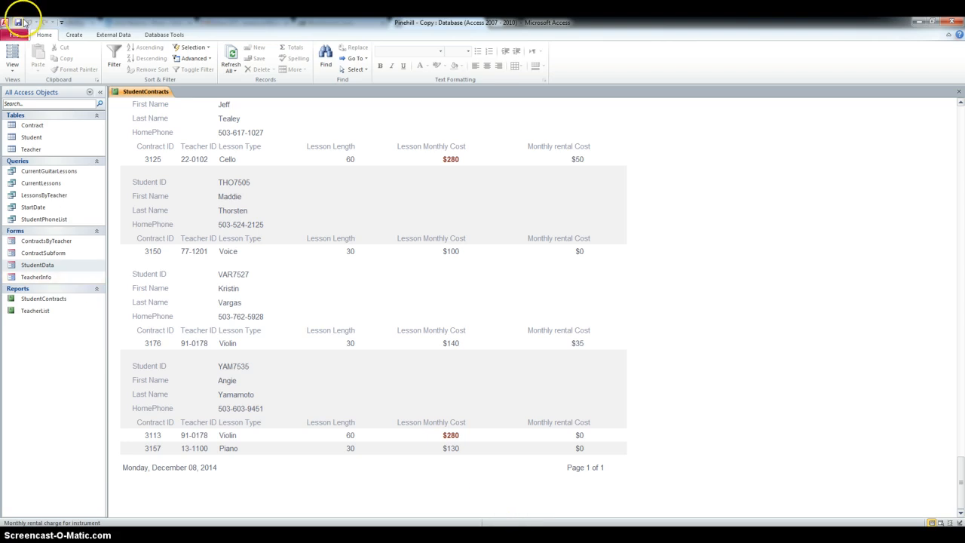
# Save and close the StudentContracts report, and compact and repair the Pinehill - Copy database.
pyautogui.click(961, 92)
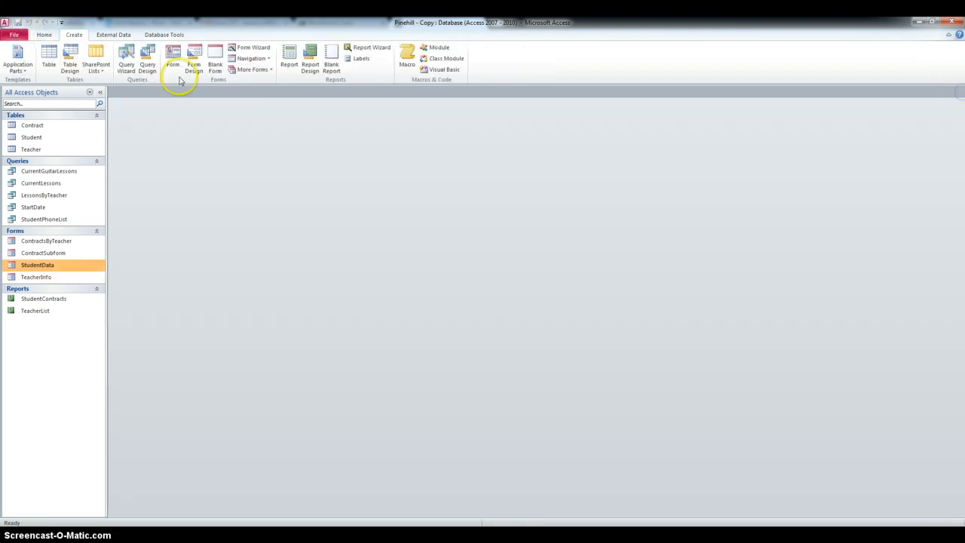
pyautogui.click(11, 36)
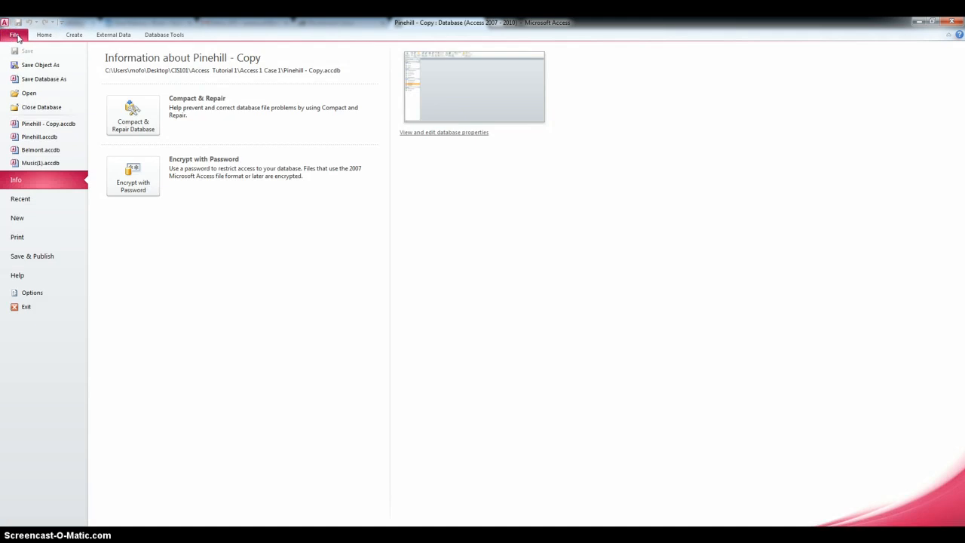
pyautogui.click(133, 117)
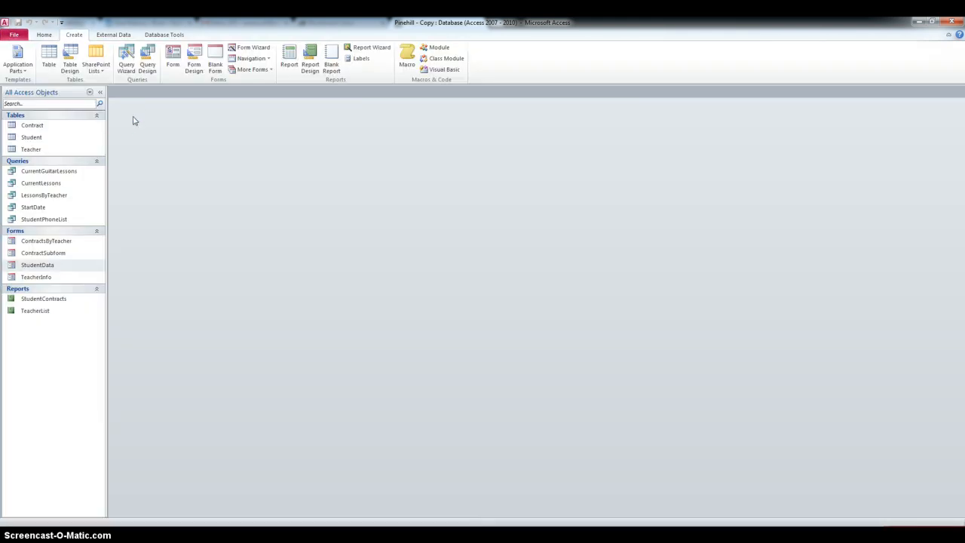
pyautogui.click(134, 120)
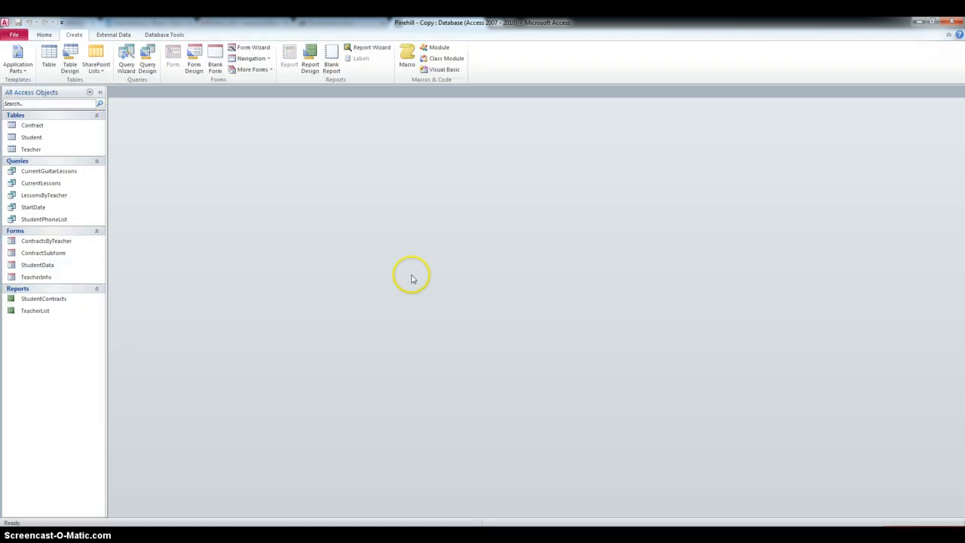